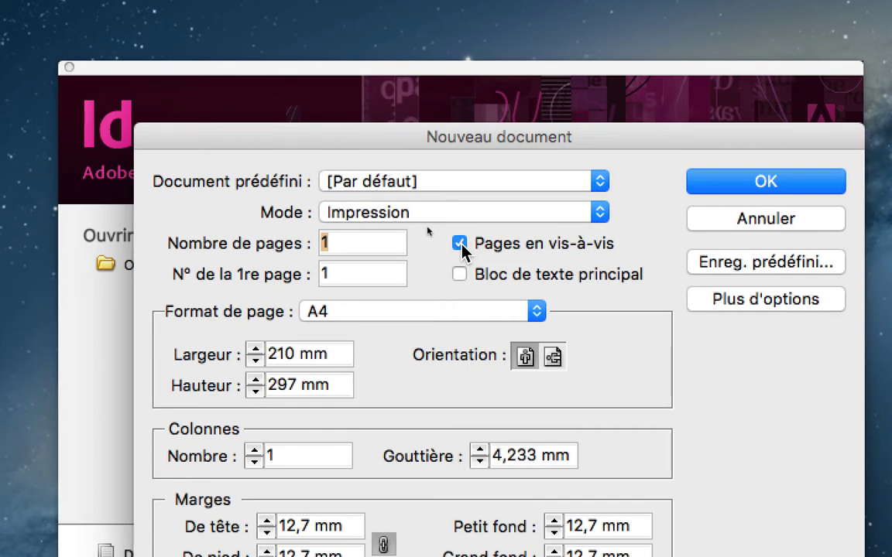
Create a one-page A4 portrait print document with facing pages (Pages en vis-à-vis) enabled and 12,7 mm margins
{"action": "left_click", "coordinate": [461, 244]}
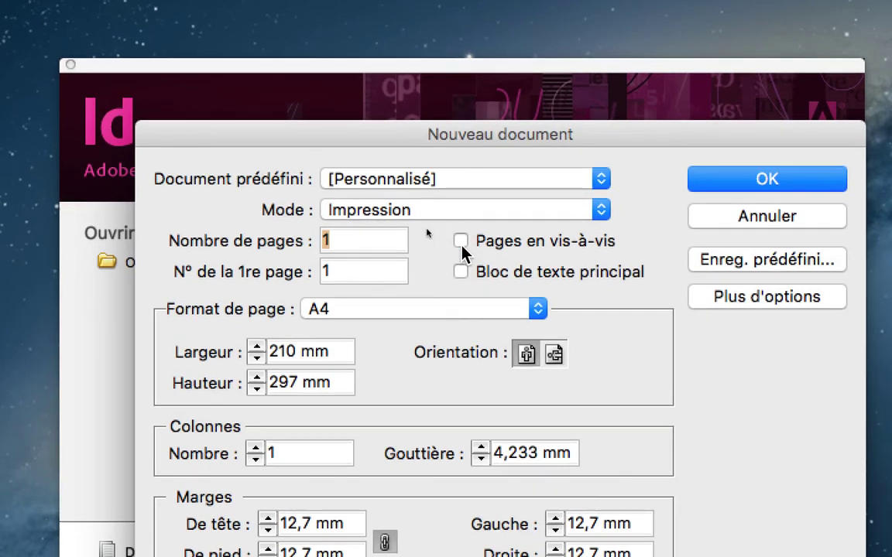
{"action": "left_click", "coordinate": [461, 242]}
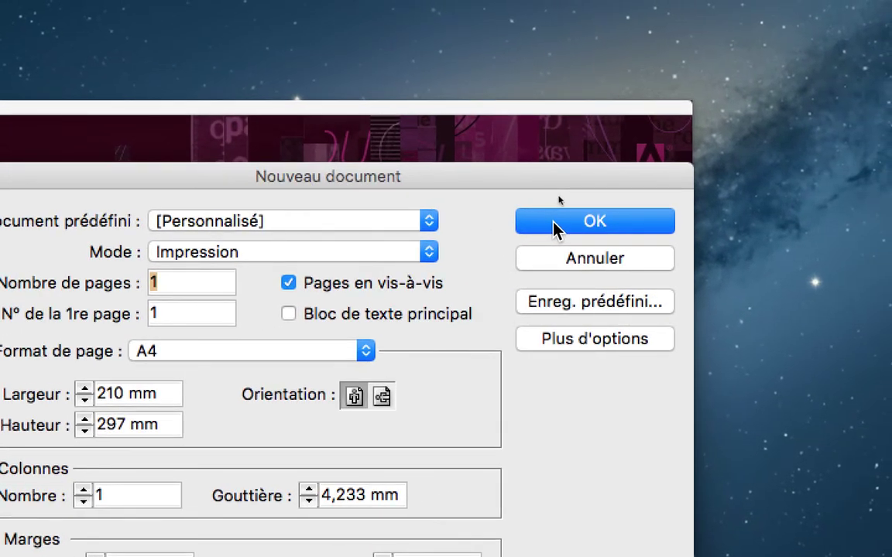
{"action": "left_click", "coordinate": [553, 223]}
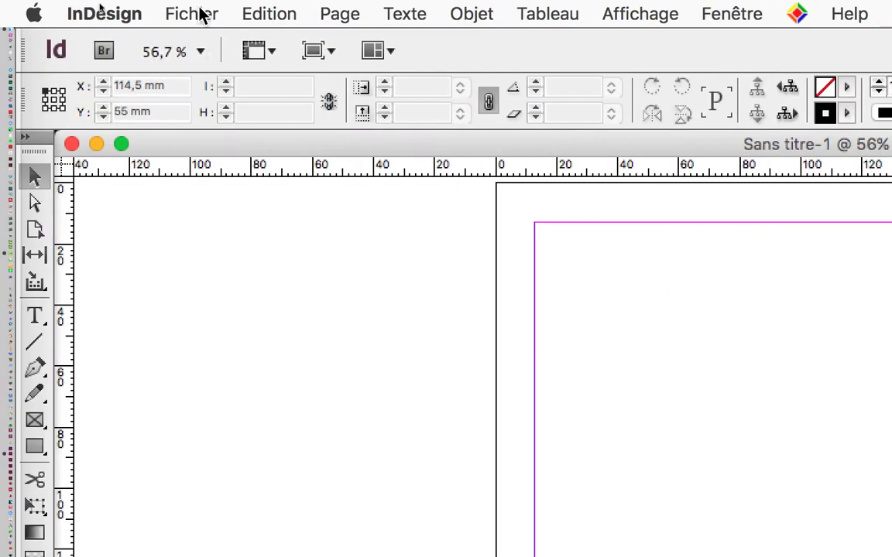
Turn off facing pages (Pages en vis-à-vis) in the document setup and apply the change
{"action": "left_click", "coordinate": [200, 14]}
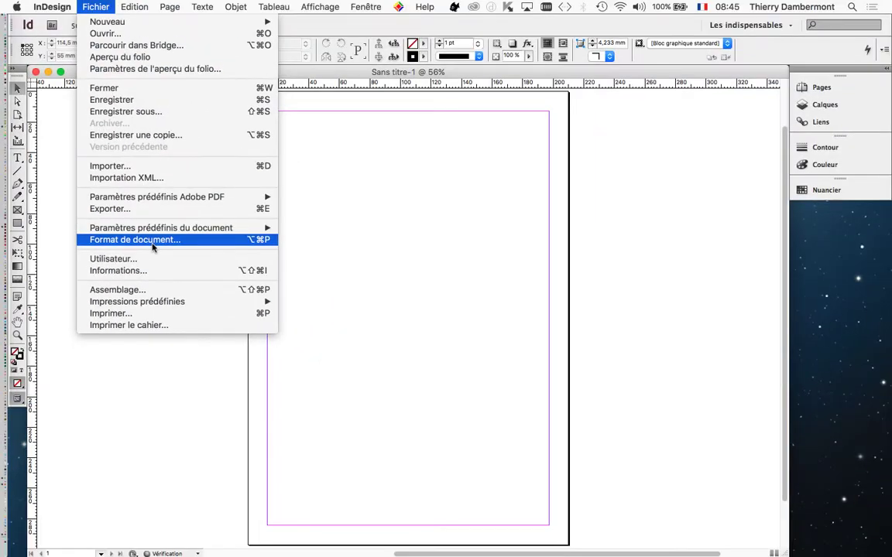
{"action": "left_click", "coordinate": [153, 243]}
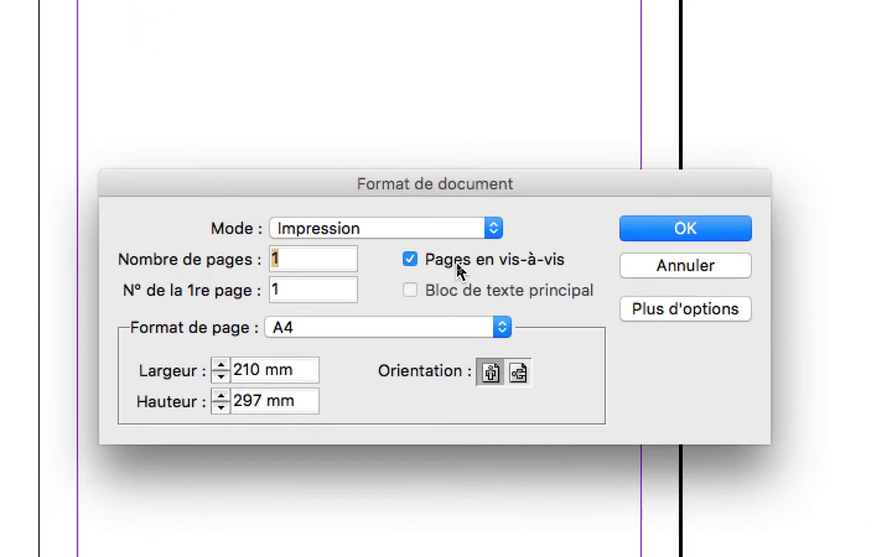
{"action": "left_click", "coordinate": [456, 267]}
{"action": "key", "text": "alt"}
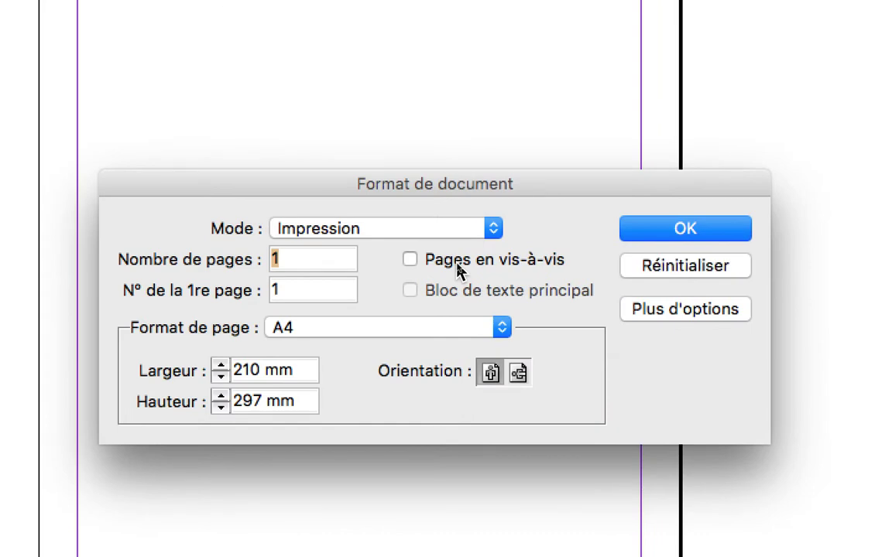
{"action": "left_click", "coordinate": [685, 229]}
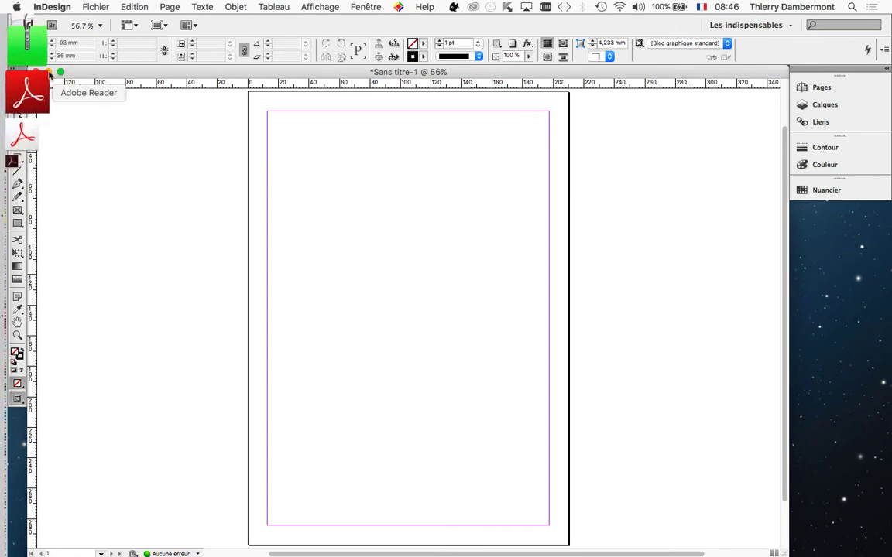
Undock the Tools panel so it floats beside the page and change it to the two-column layout
{"action": "left_click_drag", "start_coordinate": [19, 71], "coordinate": [179, 122]}
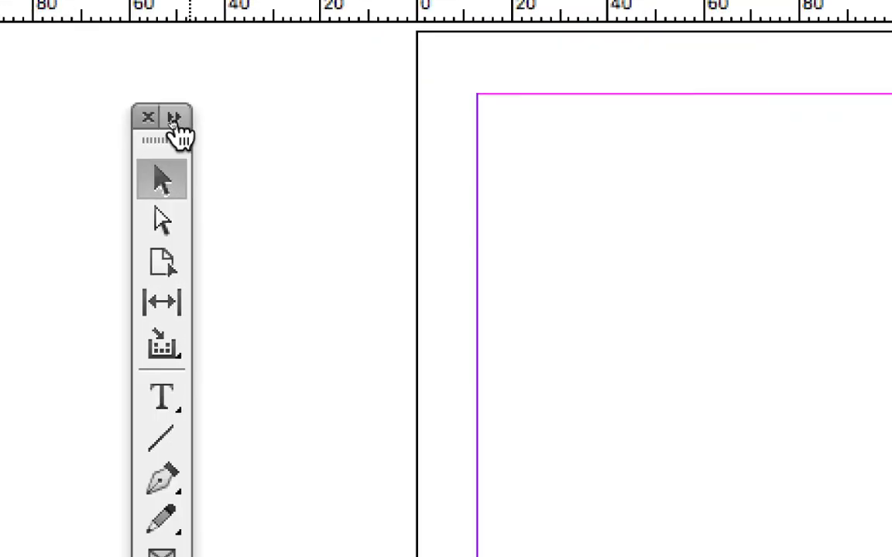
{"action": "left_click", "coordinate": [175, 118]}
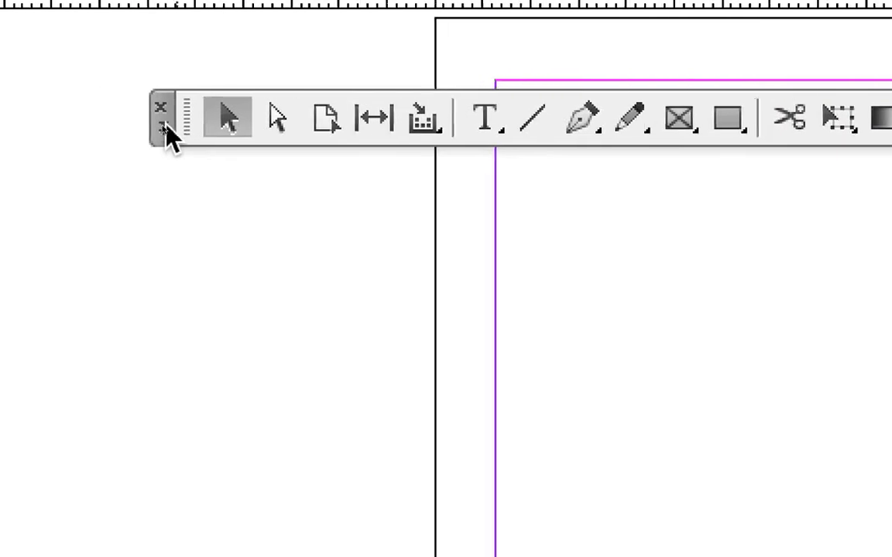
{"action": "left_click", "coordinate": [165, 128]}
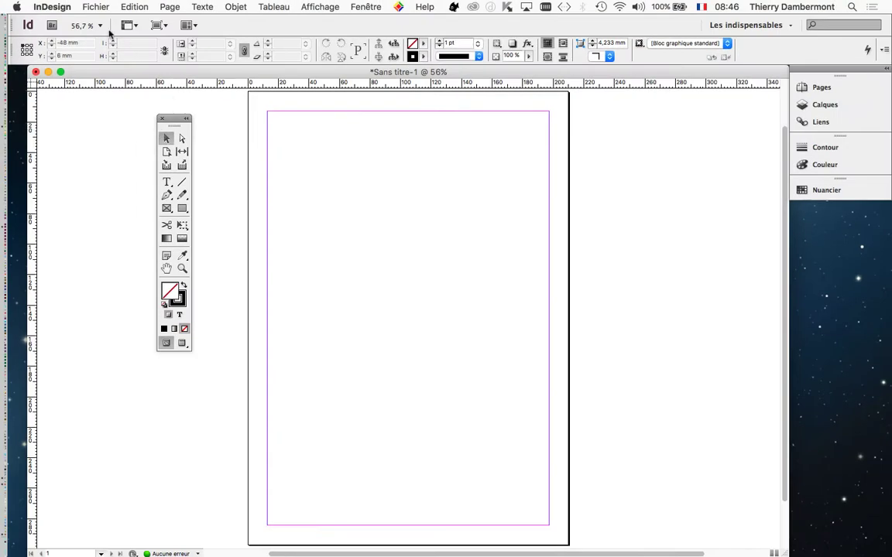
{"action": "left_click", "coordinate": [52, 7]}
{"action": "mouse_move", "coordinate": [85, 46]}
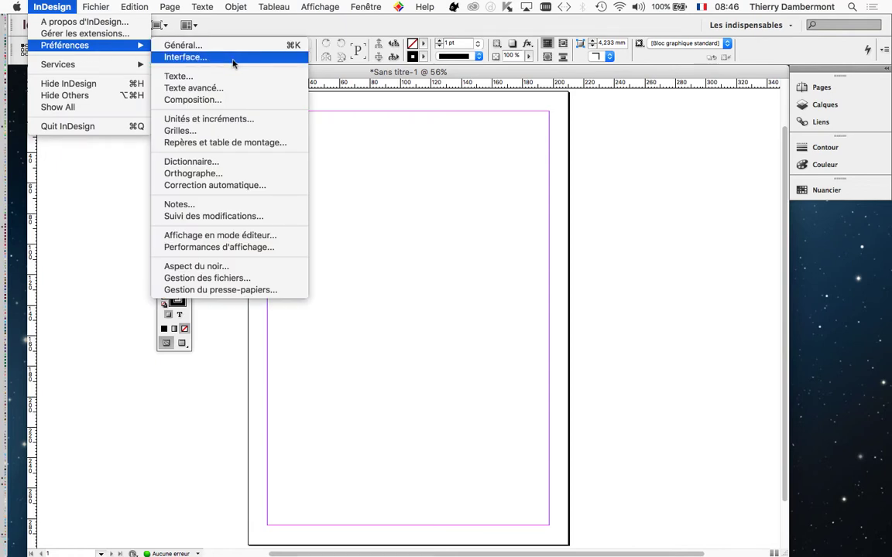
{"action": "left_click", "coordinate": [275, 249]}
Reposition the floating Tools panel on the pasteboard farther from the page and activate the Type tool
{"action": "left_click_drag", "start_coordinate": [162, 119], "coordinate": [106, 116]}
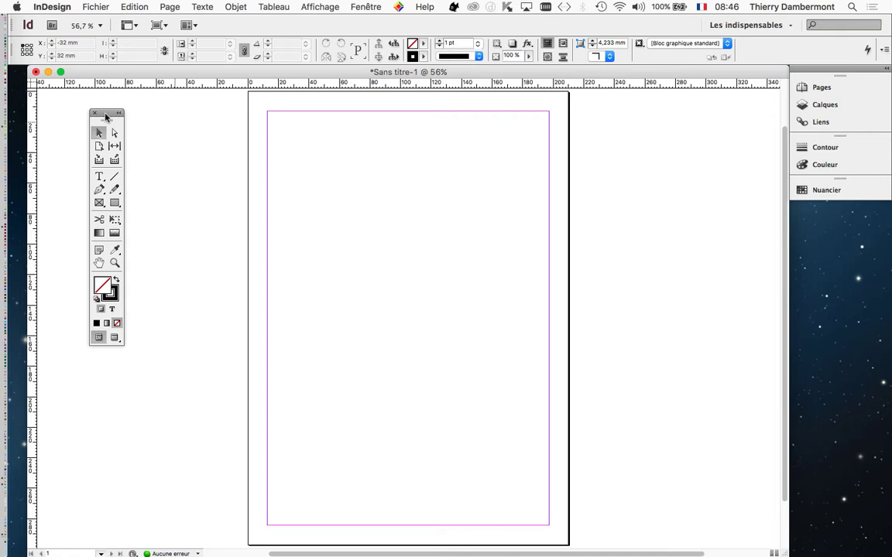
{"action": "left_click_drag", "start_coordinate": [106, 116], "coordinate": [87, 126]}
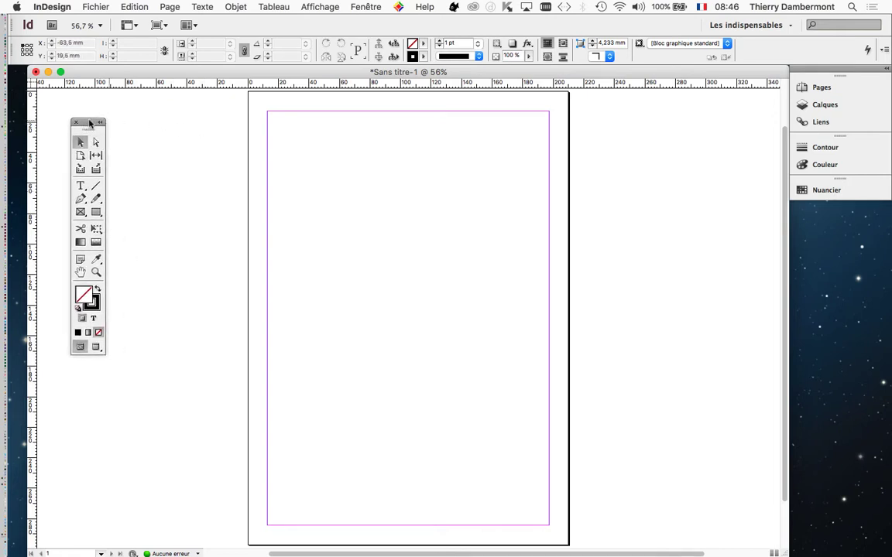
{"action": "left_click_drag", "start_coordinate": [87, 122], "coordinate": [91, 101]}
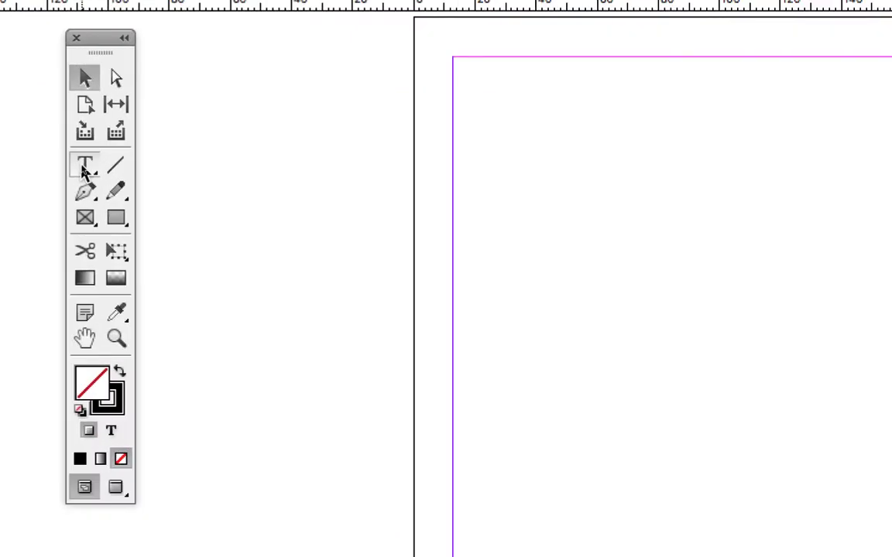
{"action": "left_click", "coordinate": [85, 167]}
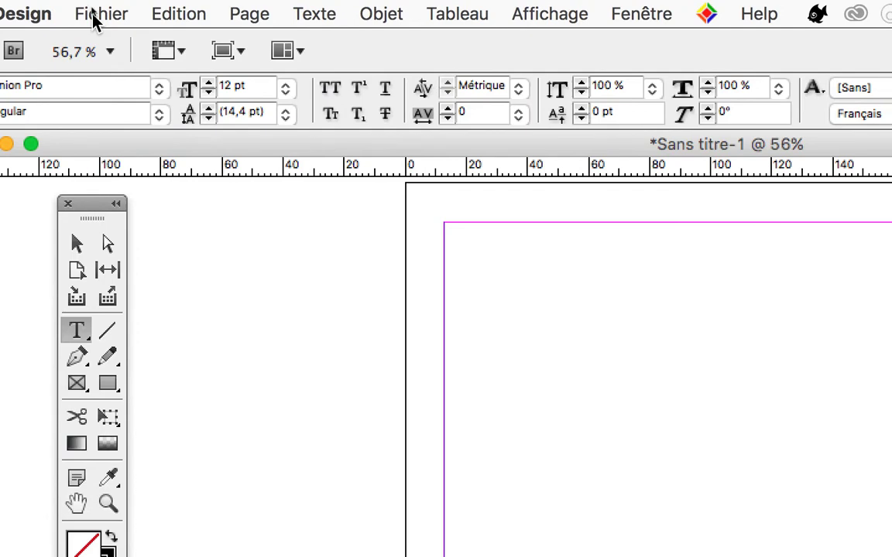
Review the page settings in the document setup (Format de document) and leave without changing them
{"action": "left_click", "coordinate": [93, 22]}
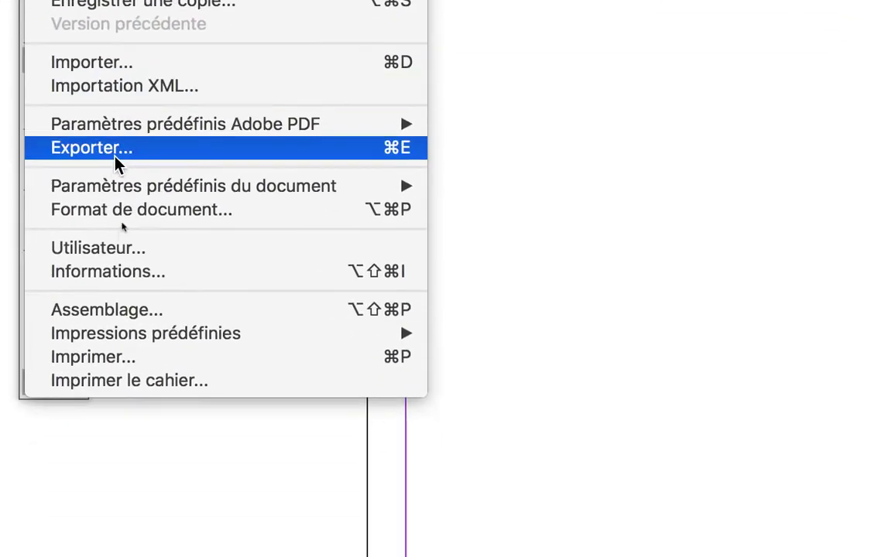
{"action": "left_click", "coordinate": [108, 151]}
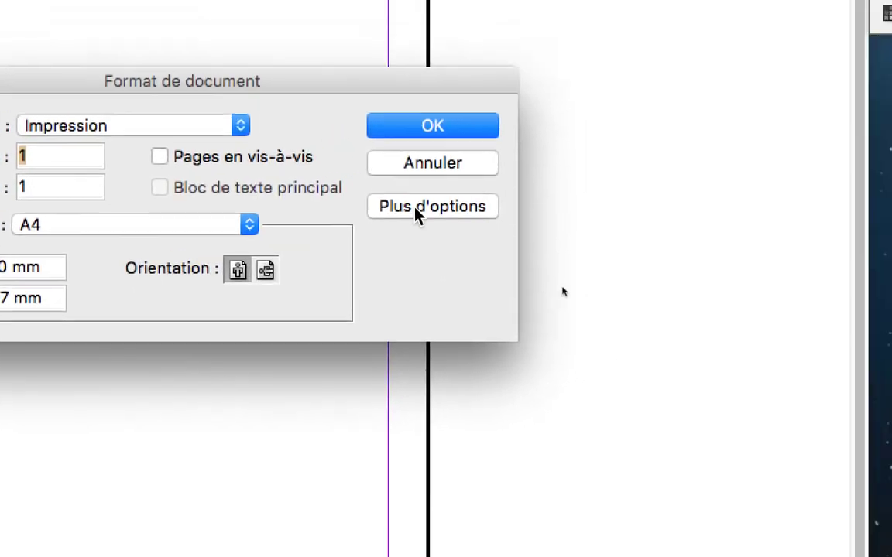
{"action": "left_click", "coordinate": [499, 159]}
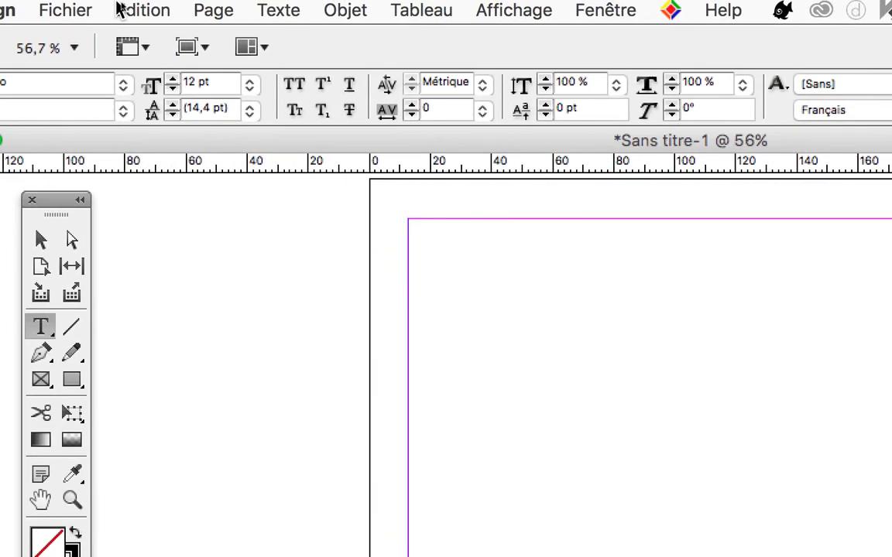
Check the page's margin and column settings (Marges et colonnes) and leave them without changes
{"action": "left_click", "coordinate": [127, 10]}
{"action": "mouse_move", "coordinate": [207, 10]}
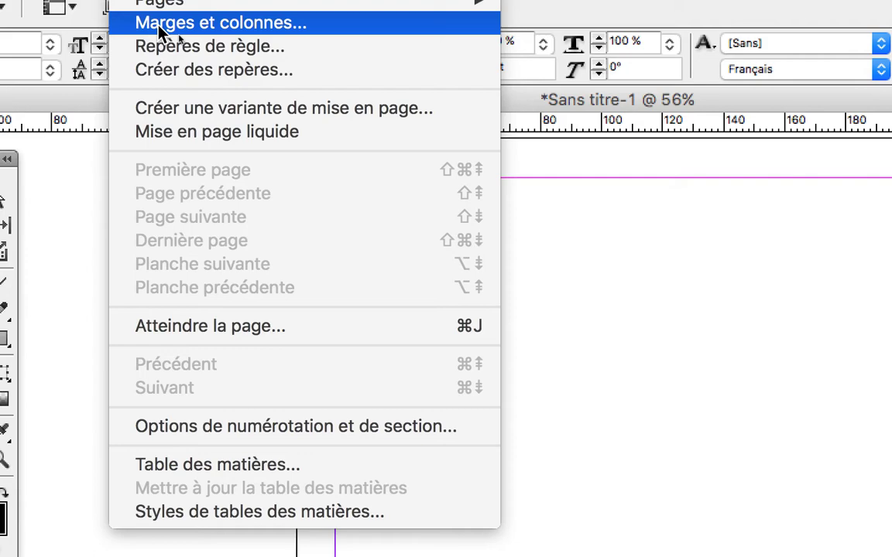
{"action": "left_click", "coordinate": [160, 26]}
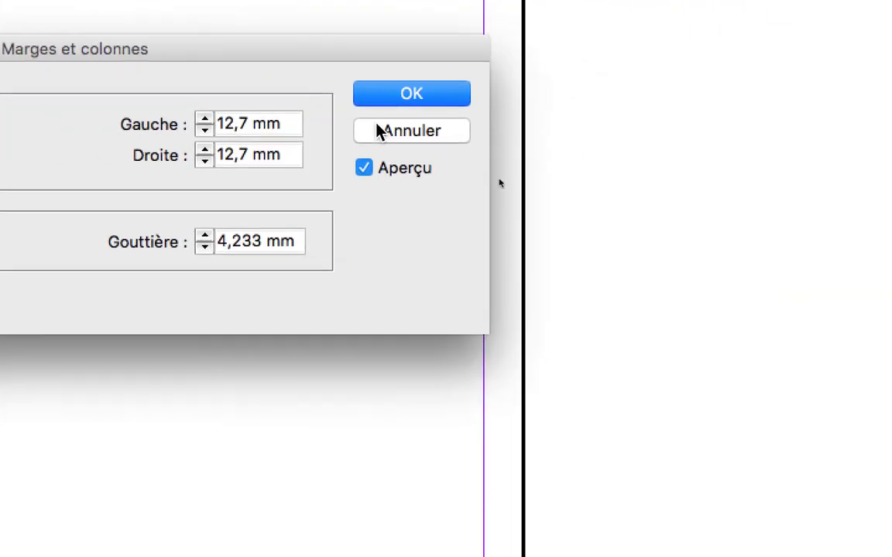
{"action": "left_click", "coordinate": [756, 148]}
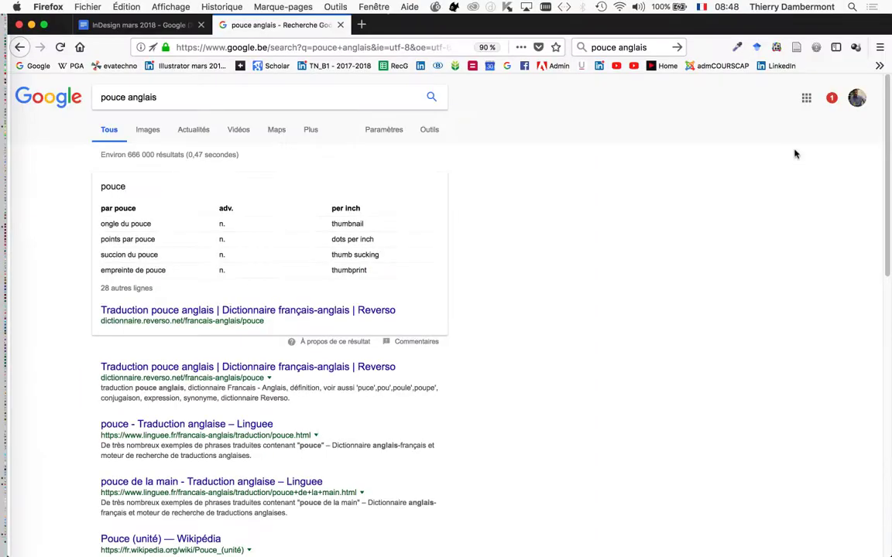
In Firefox, open the Wikipedia article Pouce (unité) from the "pouce anglais" search results and read the inch's definition
{"action": "scroll", "coordinate": [216, 341], "scroll_direction": "down", "scroll_amount": 1}
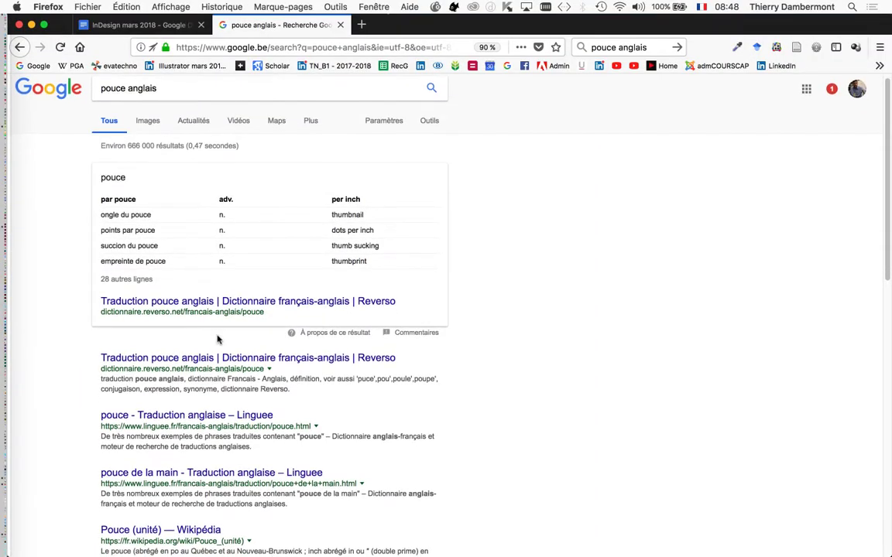
{"action": "scroll", "coordinate": [208, 339], "scroll_direction": "down", "scroll_amount": 3}
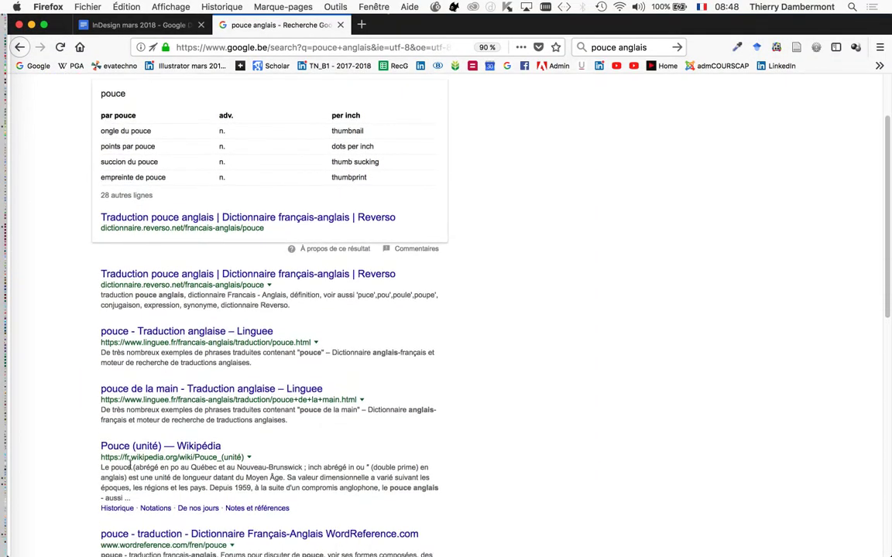
{"action": "left_click", "coordinate": [136, 454]}
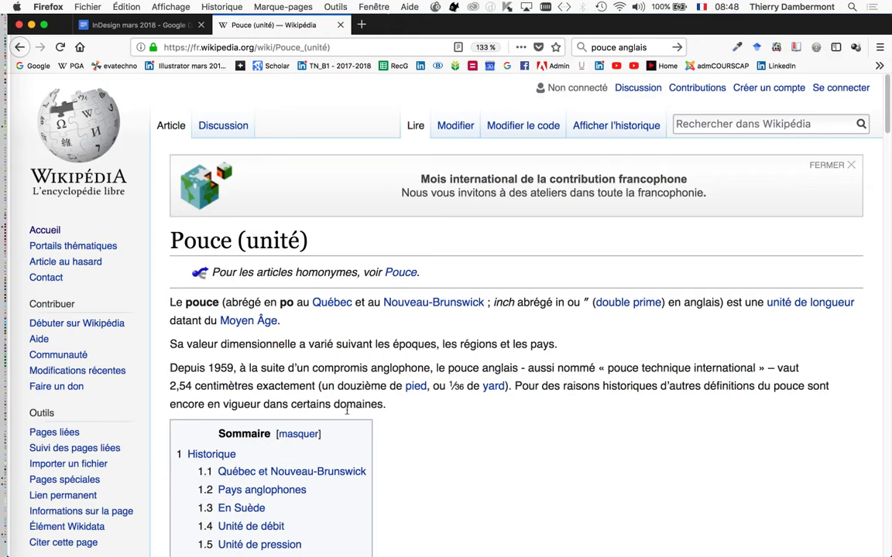
{"action": "scroll", "coordinate": [359, 398], "scroll_direction": "down", "scroll_amount": 1}
{"action": "scroll", "coordinate": [359, 398], "scroll_direction": "down", "scroll_amount": 5}
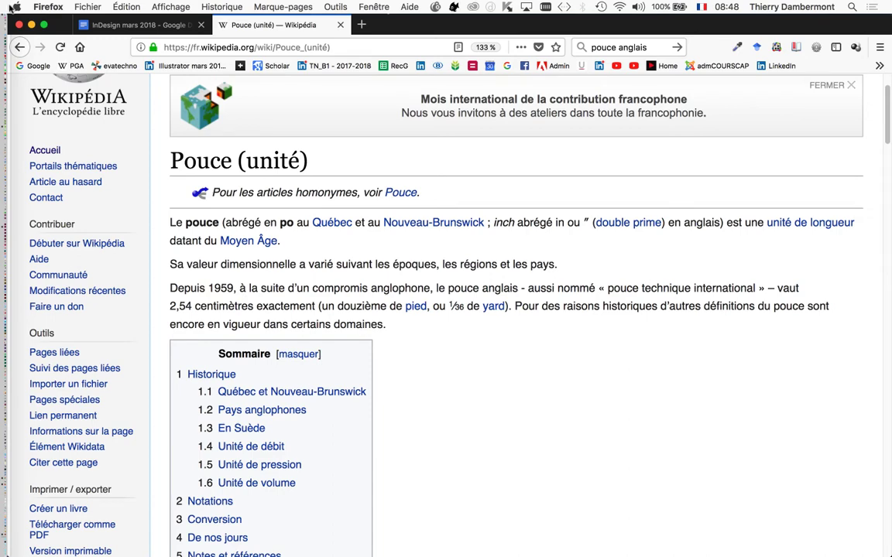
Launch Calculator, place it over the article, and compute half an inch in millimetres as 25,4 divided by 2
{"action": "left_click", "coordinate": [16, 7]}
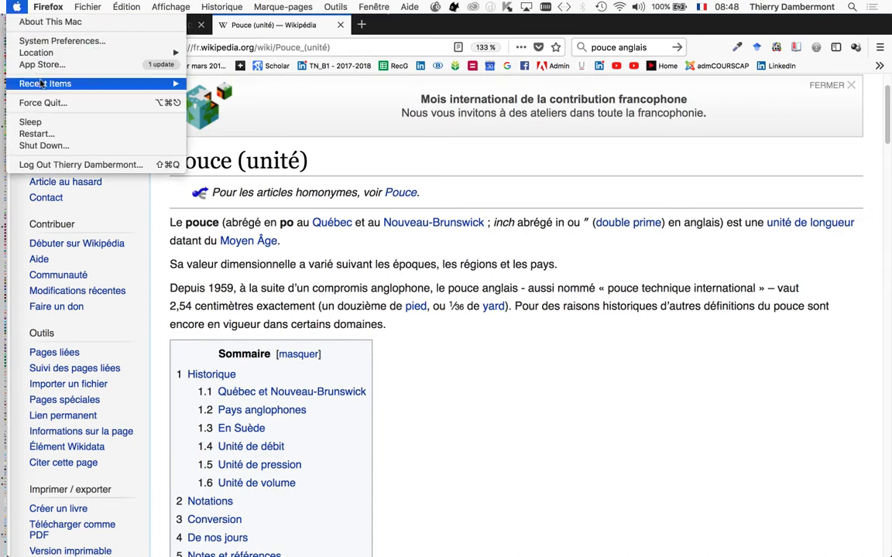
{"action": "mouse_move", "coordinate": [35, 79]}
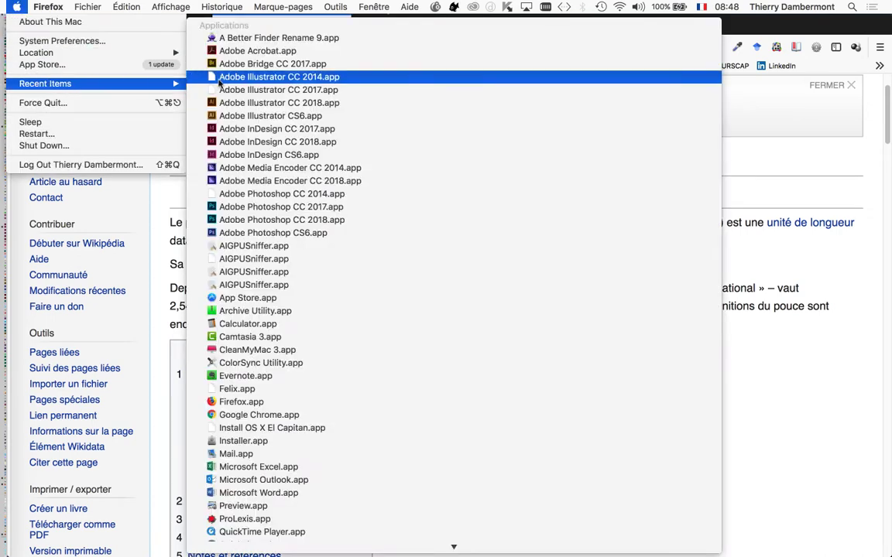
{"action": "left_click", "coordinate": [288, 326]}
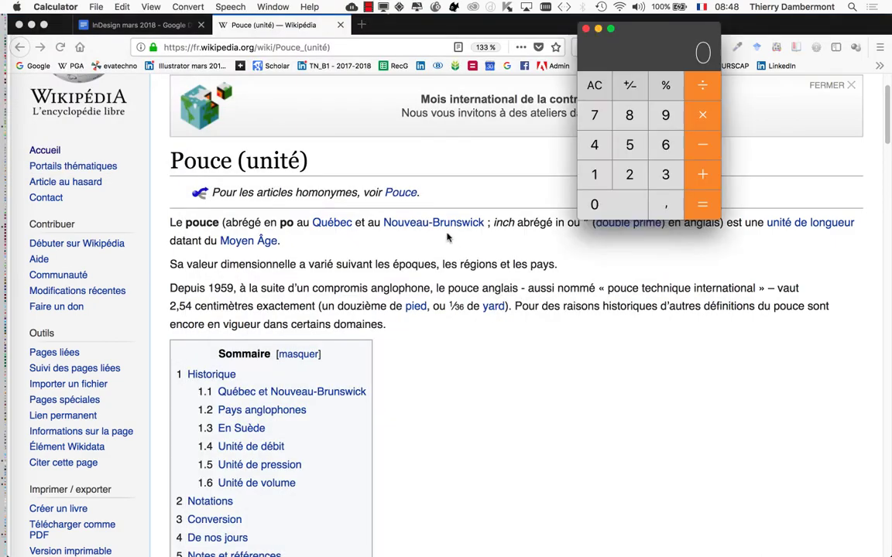
{"action": "left_click_drag", "start_coordinate": [650, 51], "coordinate": [366, 225]}
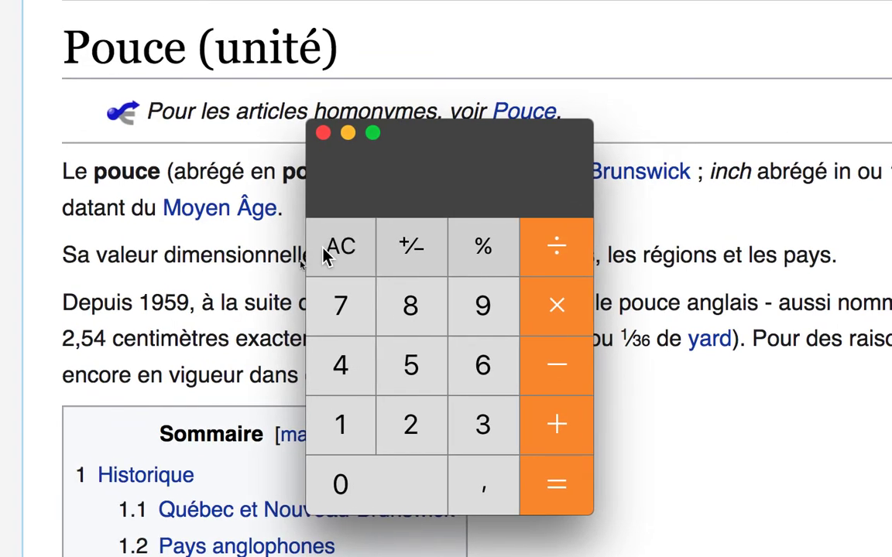
{"action": "type", "text": "25,4/2"}
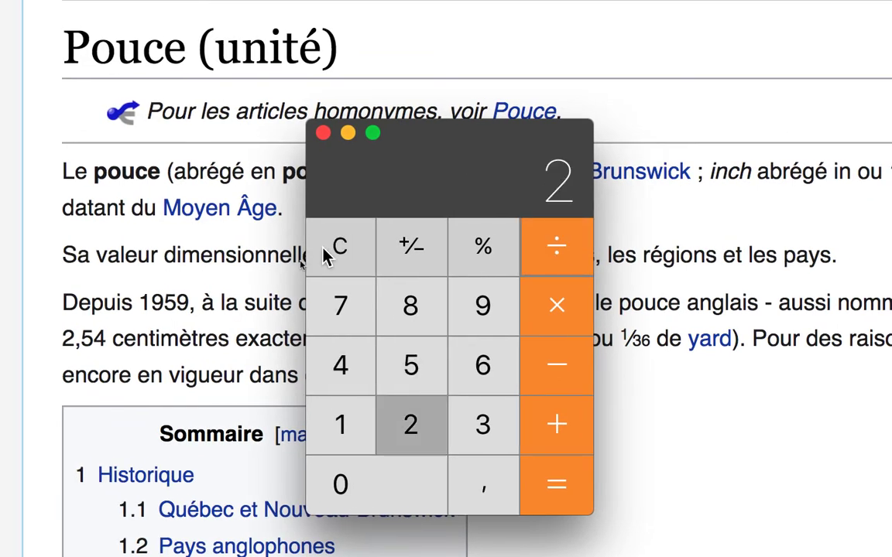
{"action": "key", "text": "Return"}
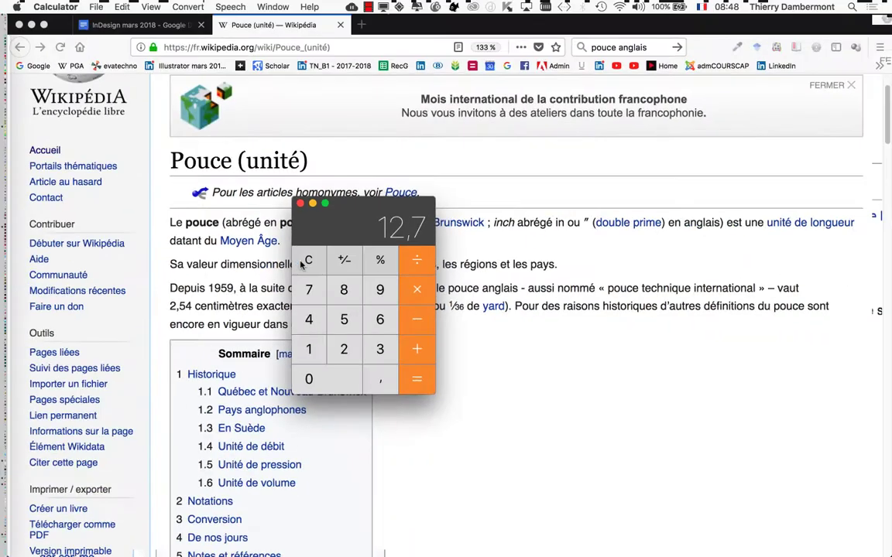
Minimize the browser window, switch back to the InDesign document, and move the Tools panel closer to the page
{"action": "left_click", "coordinate": [31, 25]}
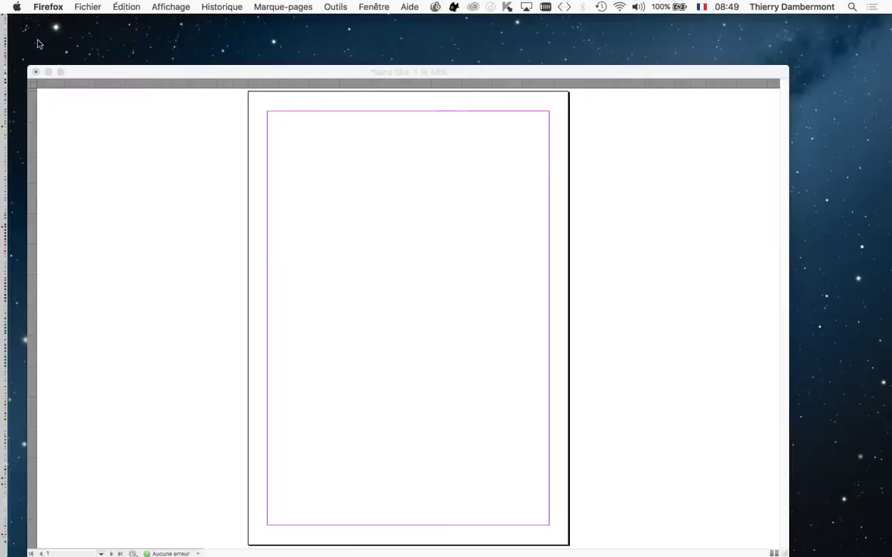
{"action": "left_click", "coordinate": [394, 77]}
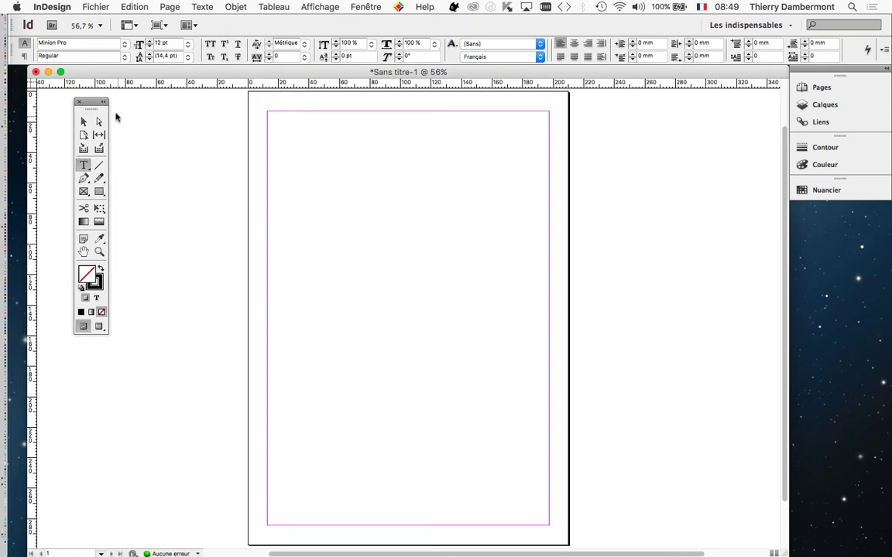
{"action": "left_click_drag", "start_coordinate": [89, 107], "coordinate": [170, 113]}
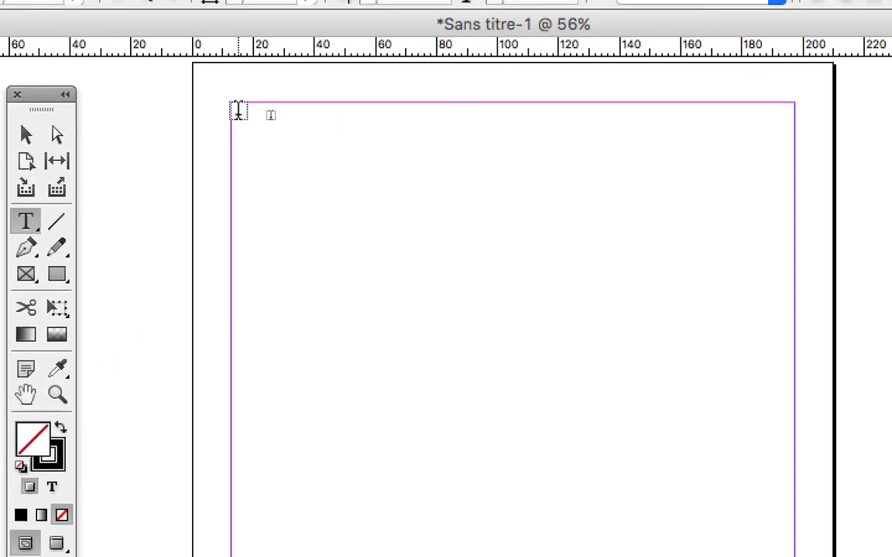
Draw a text frame on the page and snap its upper-left corner to the margins, making it 184,6 × 271,6 mm
{"action": "left_click_drag", "start_coordinate": [236, 110], "coordinate": [739, 556]}
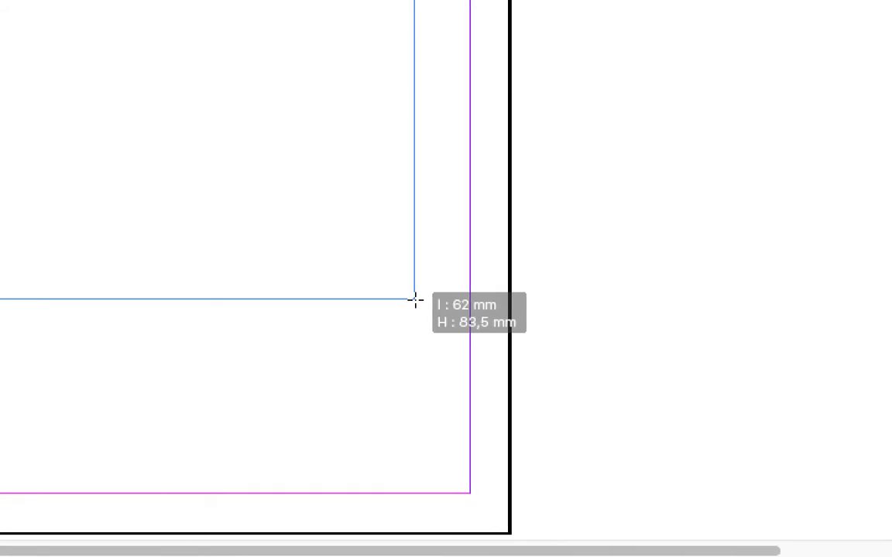
{"action": "left_click_drag", "start_coordinate": [415, 299], "coordinate": [430, 489]}
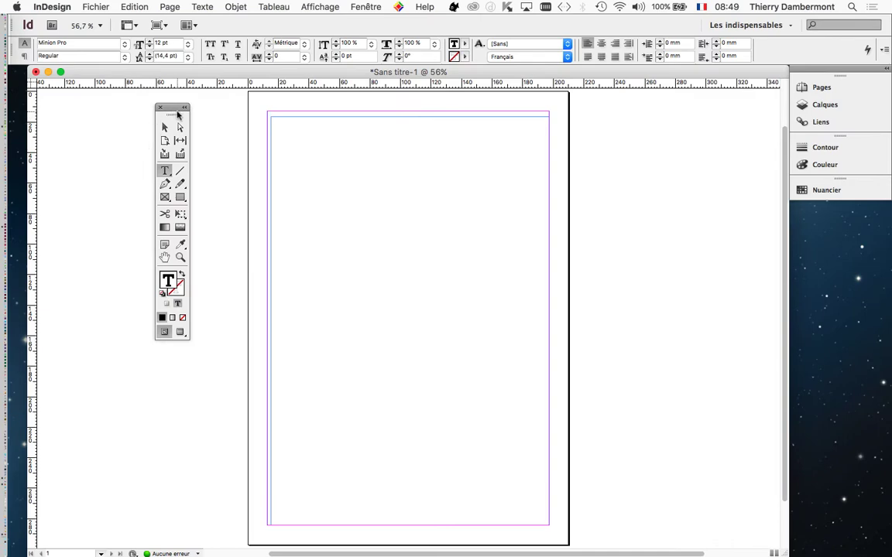
{"action": "left_click_drag", "start_coordinate": [178, 111], "coordinate": [227, 113]}
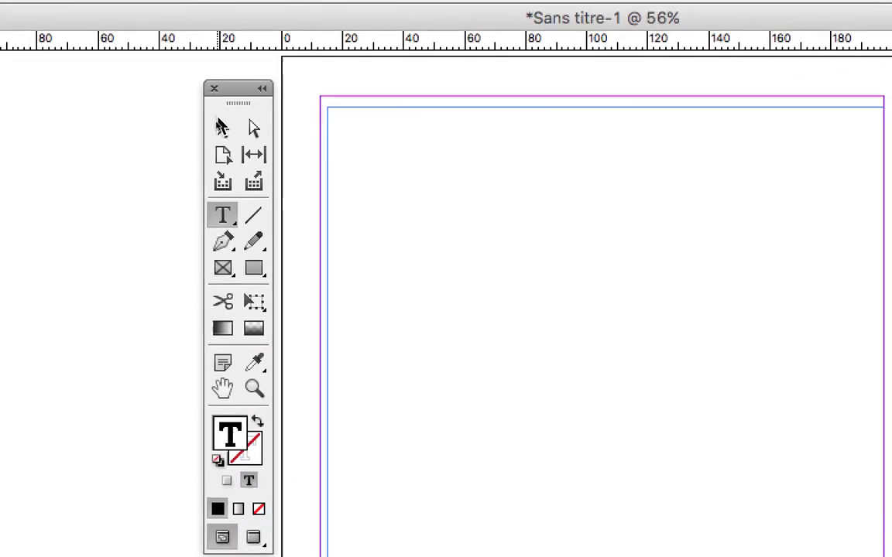
{"action": "key", "text": "Escape"}
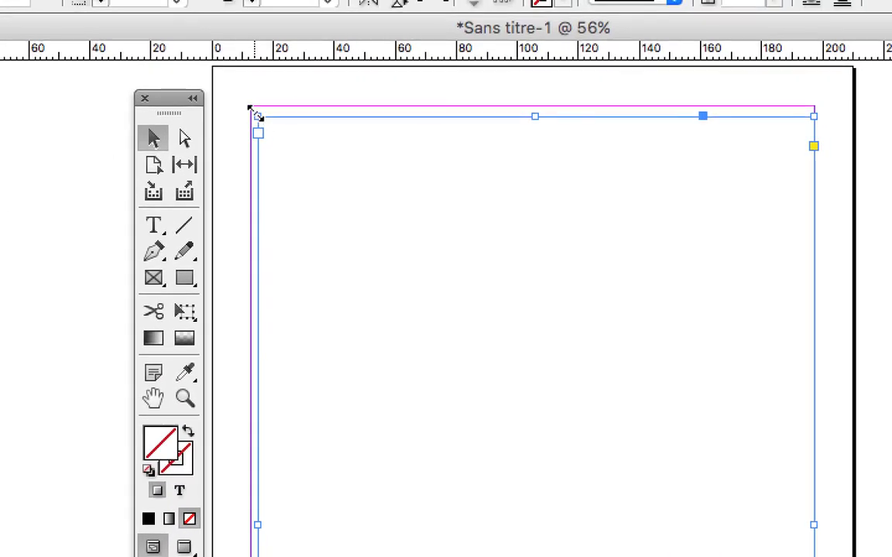
{"action": "mouse_move", "coordinate": [258, 117]}
{"action": "left_mouse_down"}
{"action": "mouse_move", "coordinate": [251, 106]}
{"action": "mouse_move", "coordinate": [267, 125]}
{"action": "mouse_move", "coordinate": [244, 113]}
{"action": "left_mouse_up"}
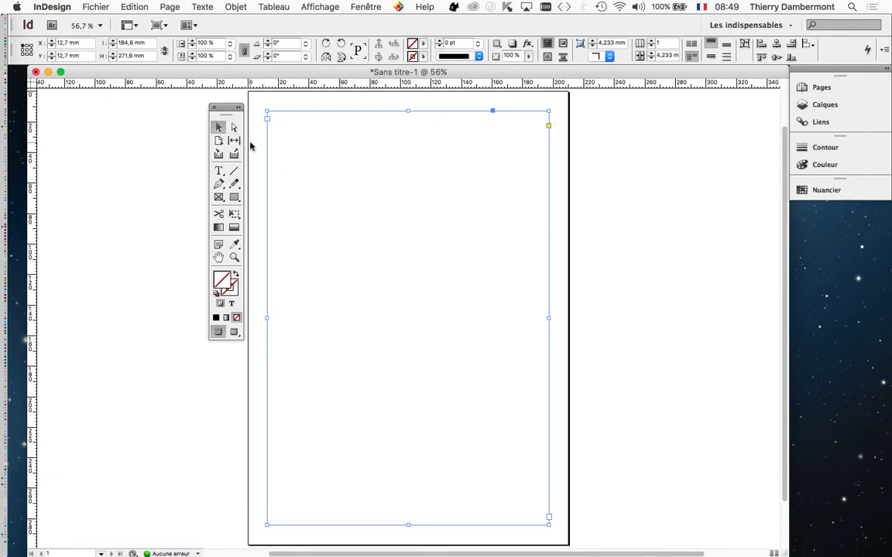
Move the Tools panel clear of the page and paste the copied article about trees into the text frame
{"action": "left_click_drag", "start_coordinate": [230, 109], "coordinate": [122, 126]}
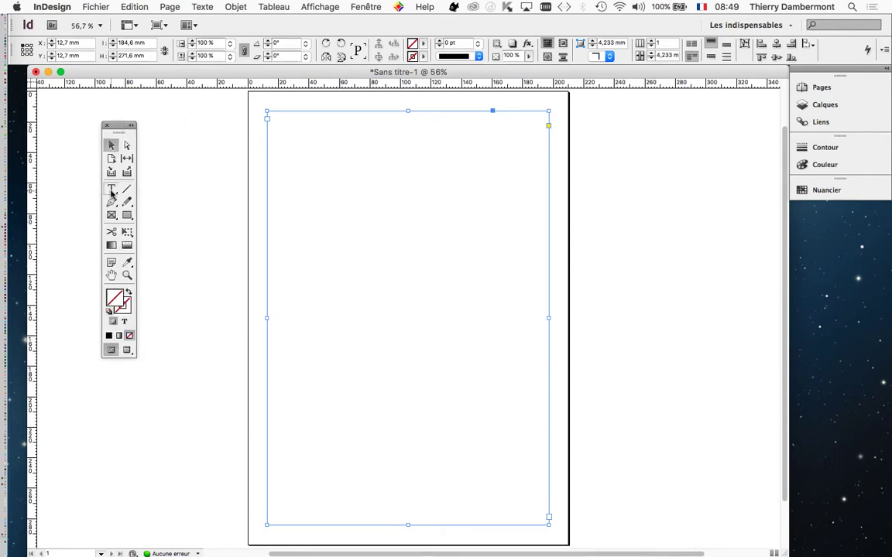
{"action": "left_click", "coordinate": [112, 191]}
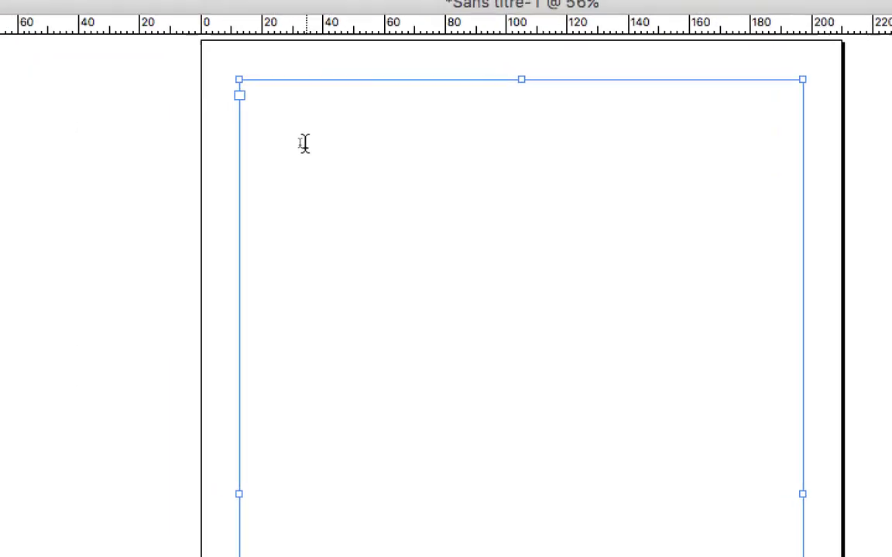
{"action": "left_click_drag", "start_coordinate": [184, 141], "coordinate": [364, 114]}
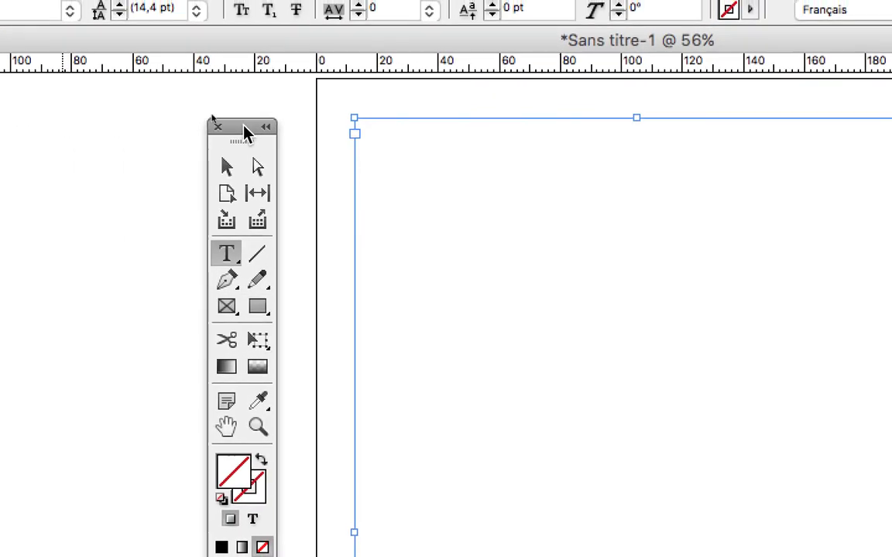
{"action": "left_click", "coordinate": [572, 126]}
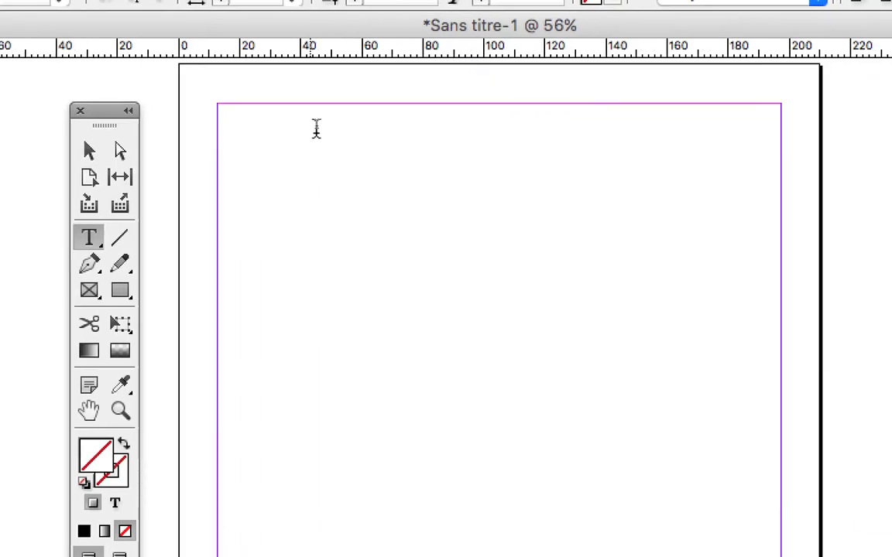
{"action": "left_click", "coordinate": [316, 129]}
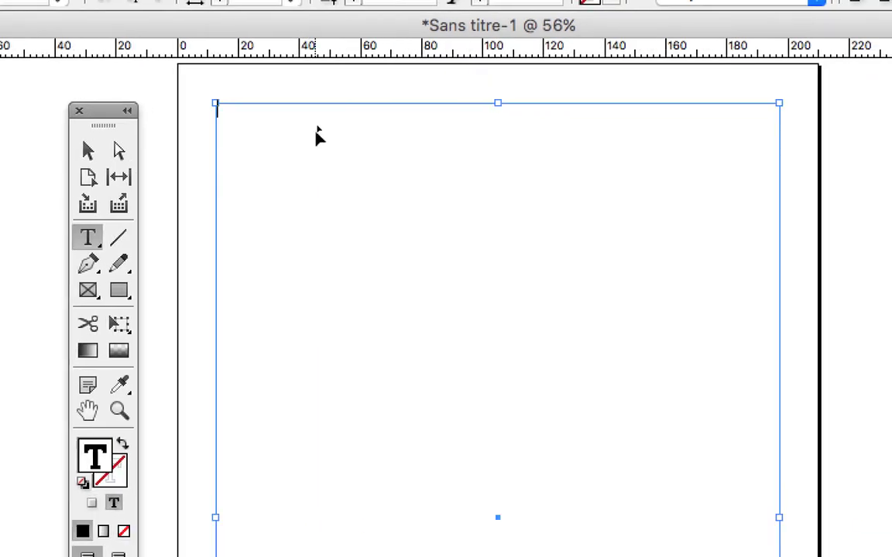
{"action": "key", "text": "super+v"}
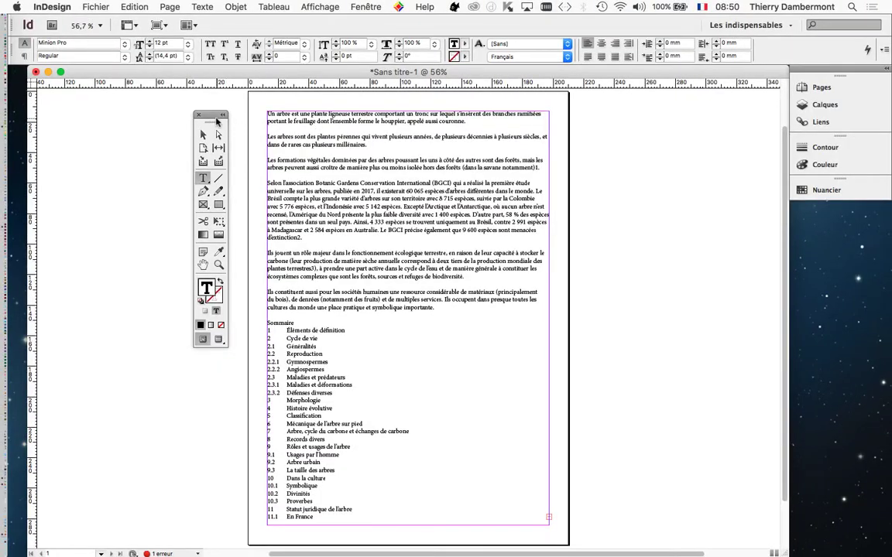
Move the Tools panel away from the page, examine the page on its pasteboard, and return to a readable 75 % view
{"action": "left_click_drag", "start_coordinate": [218, 120], "coordinate": [117, 120]}
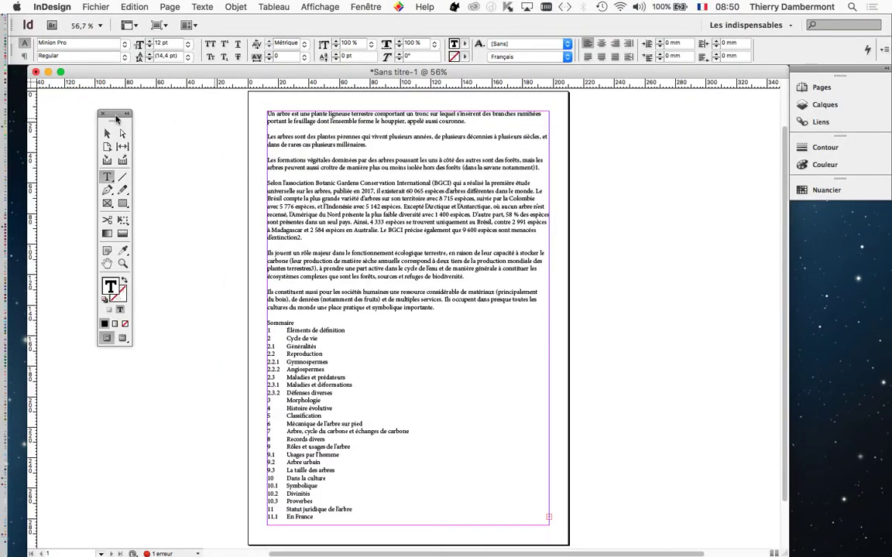
{"action": "key", "text": "super+minus"}
{"action": "key", "text": "super+minus"}
{"action": "key", "text": "super+minus"}
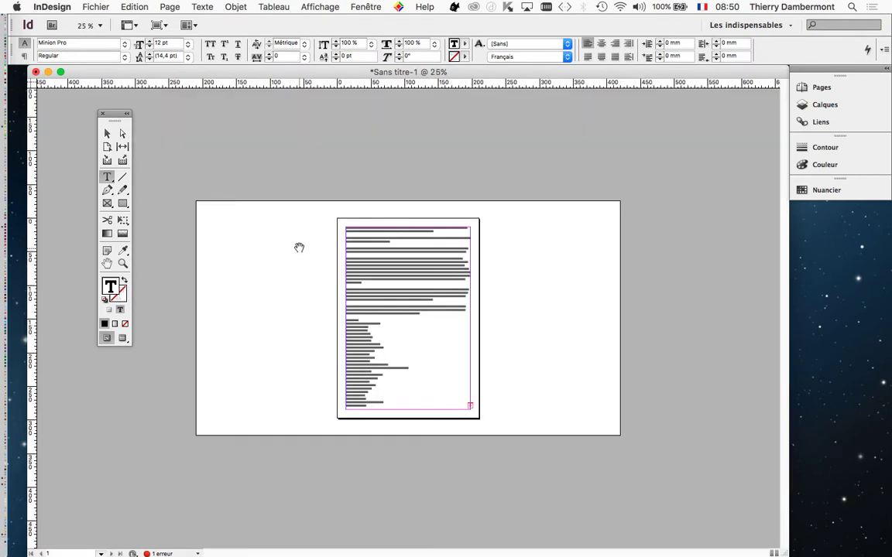
{"action": "key", "text": "super+minus"}
{"action": "key", "text": "super+minus"}
{"action": "key", "text": "super+equal"}
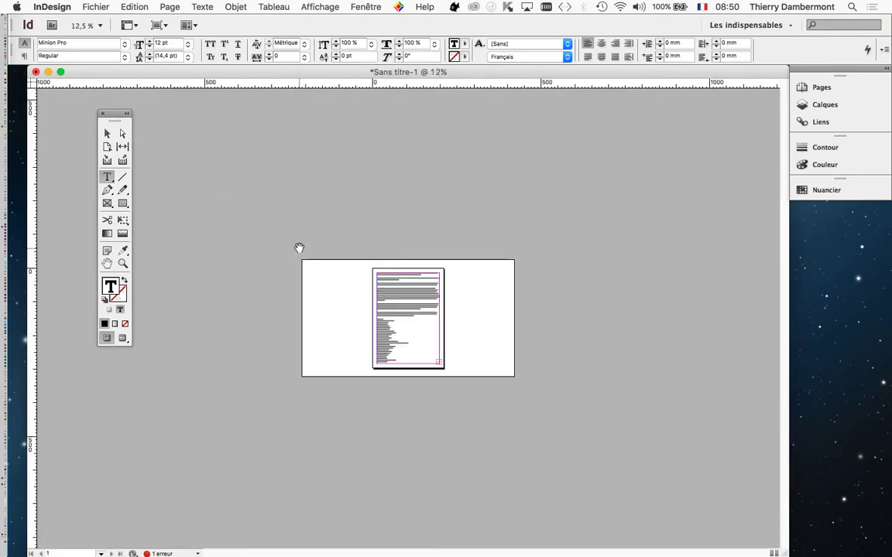
{"action": "key", "text": "super+equal"}
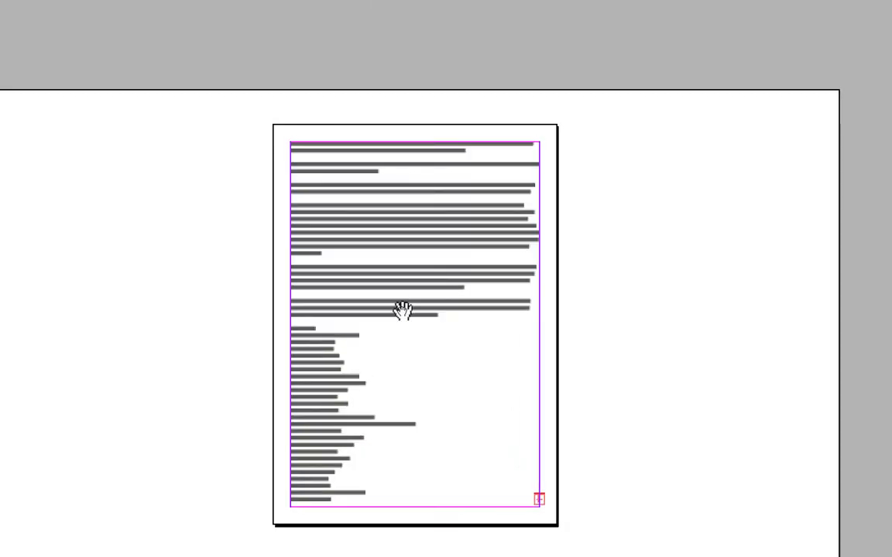
{"action": "key", "text": "super+equal"}
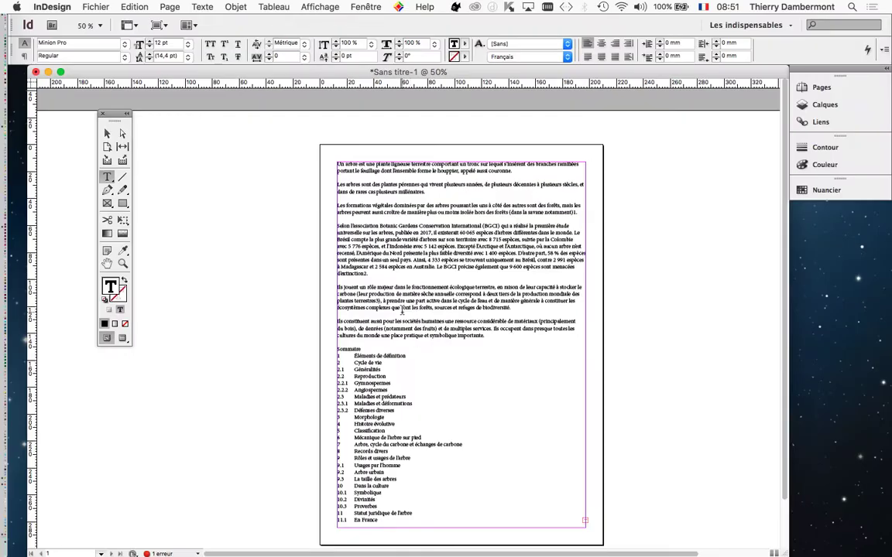
{"action": "key", "text": "super+equal"}
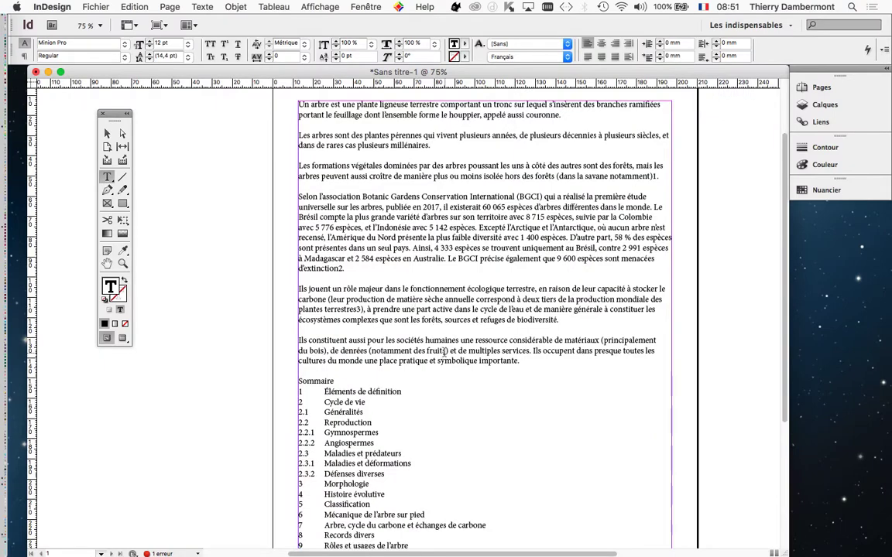
Delete the article's table of contents from Sommaire through 13.4 Liens externes, including the entries that flow in from the overset text
{"action": "scroll", "coordinate": [445, 350], "scroll_direction": "down", "scroll_amount": 5}
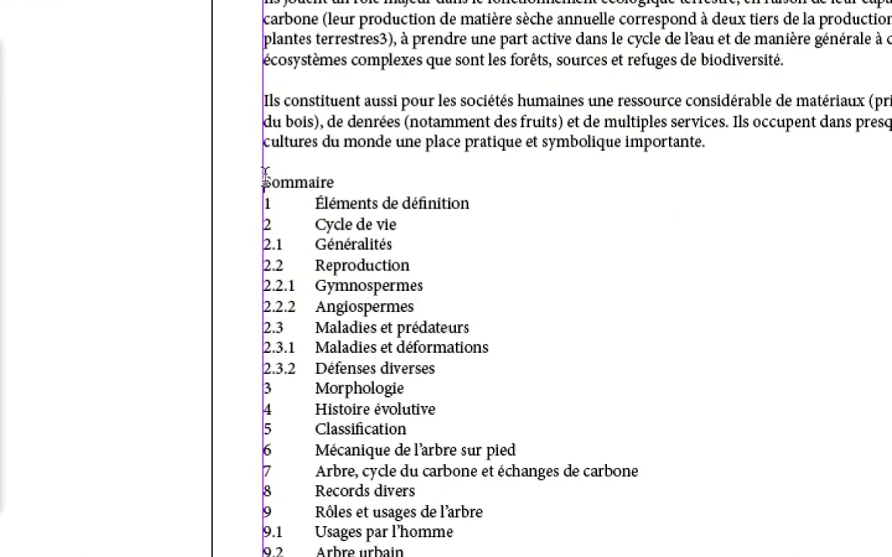
{"action": "left_click_drag", "start_coordinate": [264, 180], "coordinate": [306, 358]}
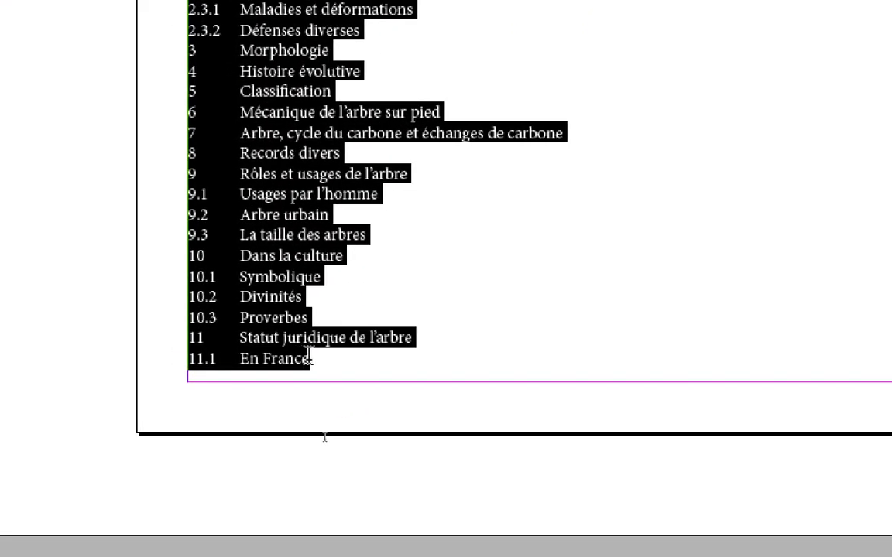
{"action": "key", "text": "BackSpace"}
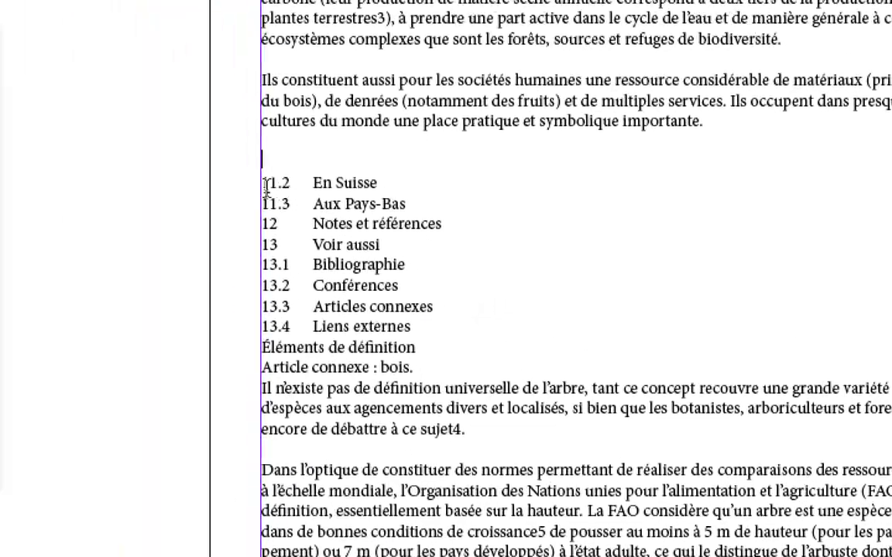
{"action": "left_click_drag", "start_coordinate": [264, 184], "coordinate": [395, 282]}
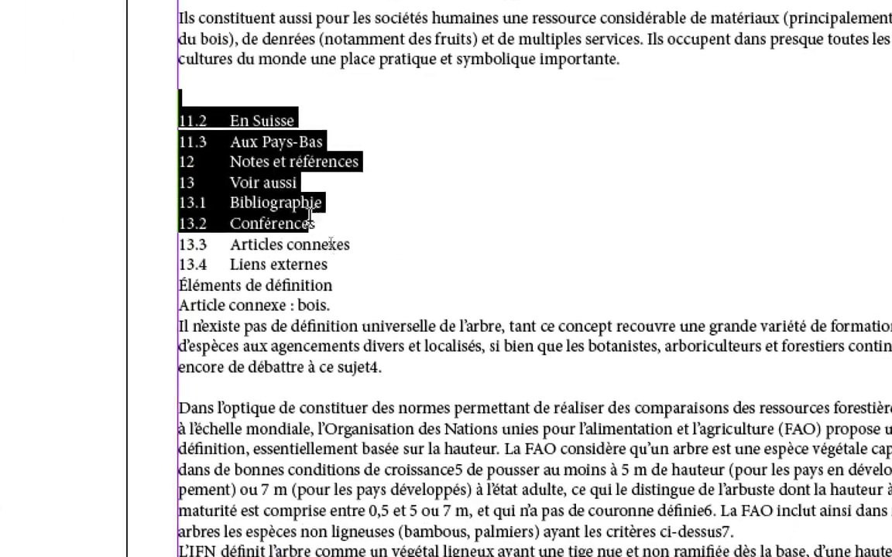
{"action": "left_click_drag", "start_coordinate": [312, 216], "coordinate": [346, 284]}
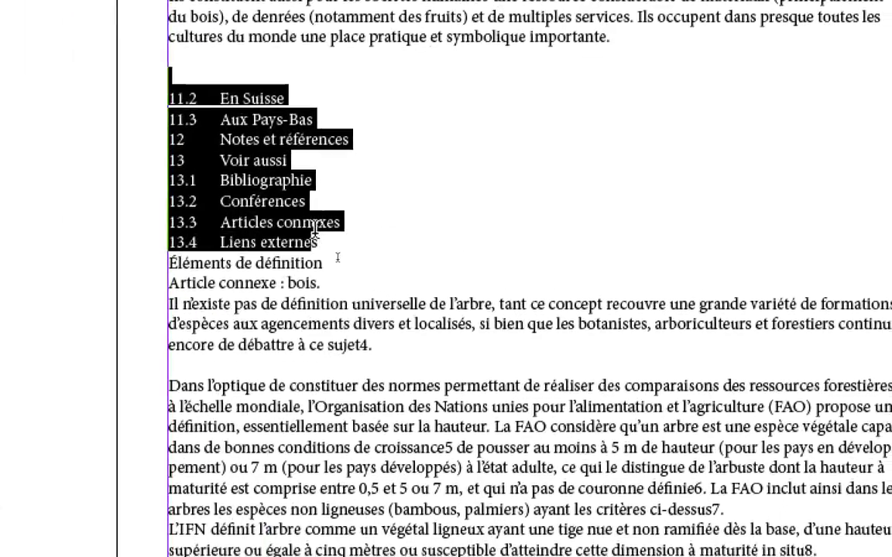
{"action": "key", "text": "BackSpace"}
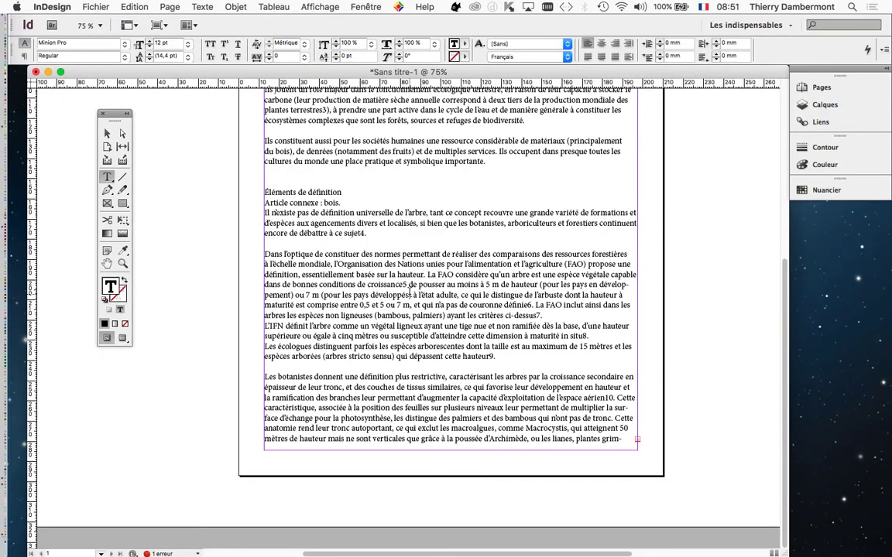
Show the Informations panel and place the insertion point in the article to read its character, word, line and paragraph counts
{"action": "left_click_drag", "start_coordinate": [406, 242], "coordinate": [311, 274]}
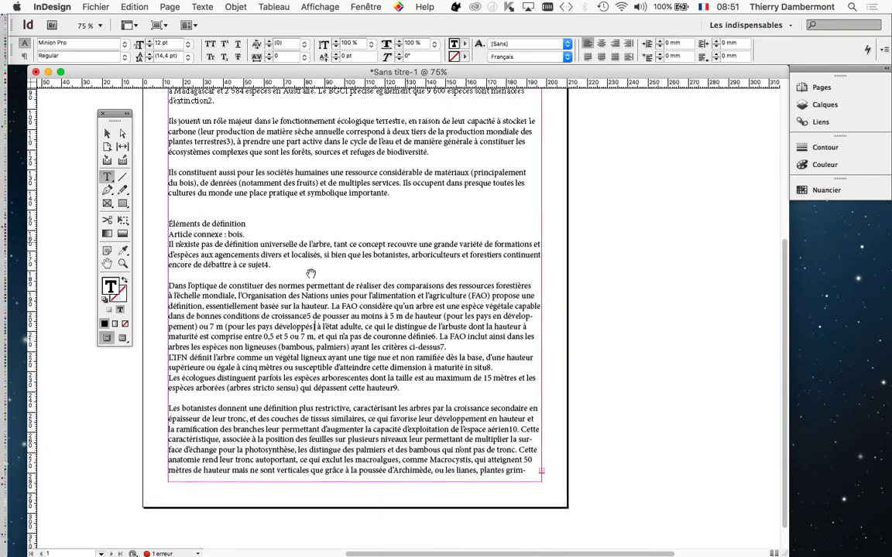
{"action": "left_click", "coordinate": [364, 6]}
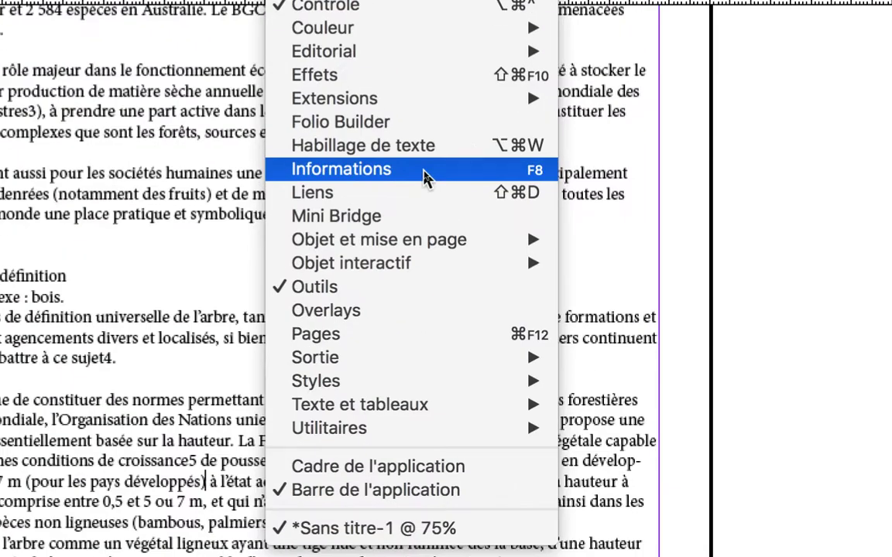
{"action": "left_click", "coordinate": [425, 177]}
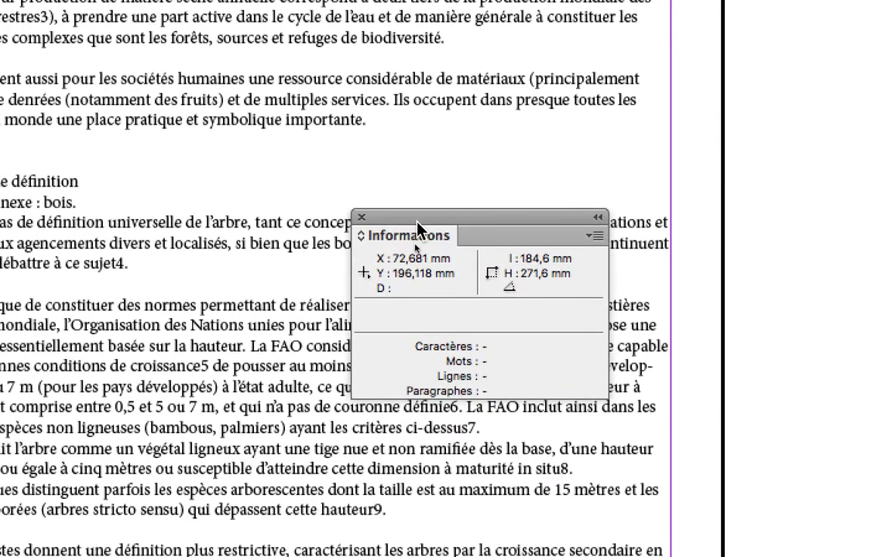
{"action": "left_click_drag", "start_coordinate": [418, 217], "coordinate": [467, 49]}
{"action": "left_click", "coordinate": [392, 162]}
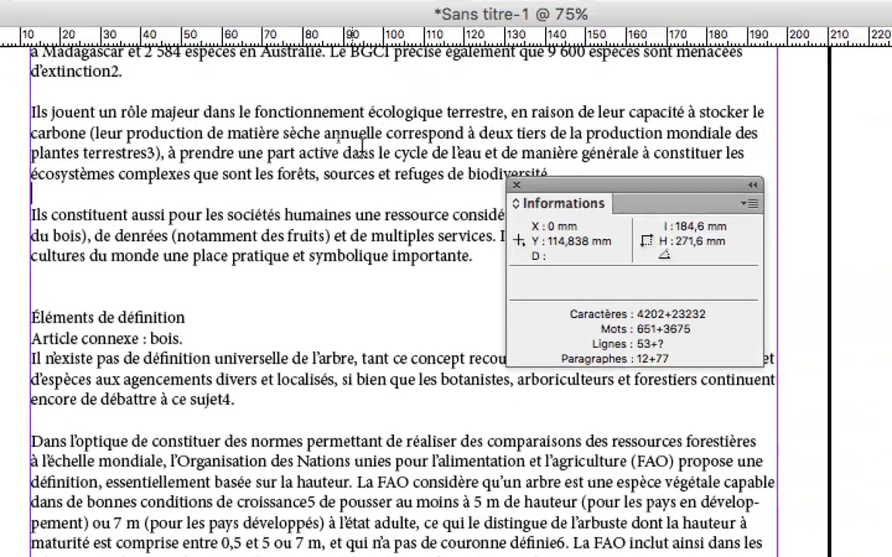
{"action": "left_click", "coordinate": [445, 132]}
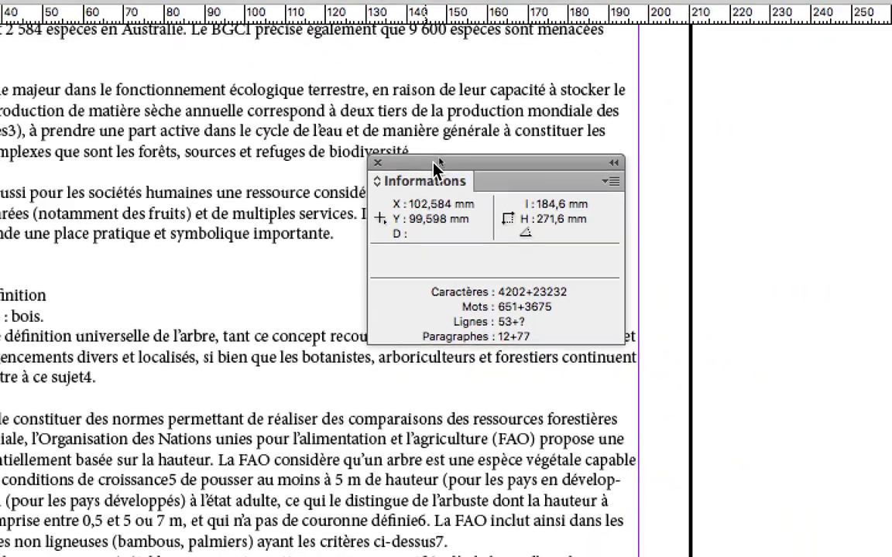
{"action": "left_click_drag", "start_coordinate": [455, 183], "coordinate": [430, 88]}
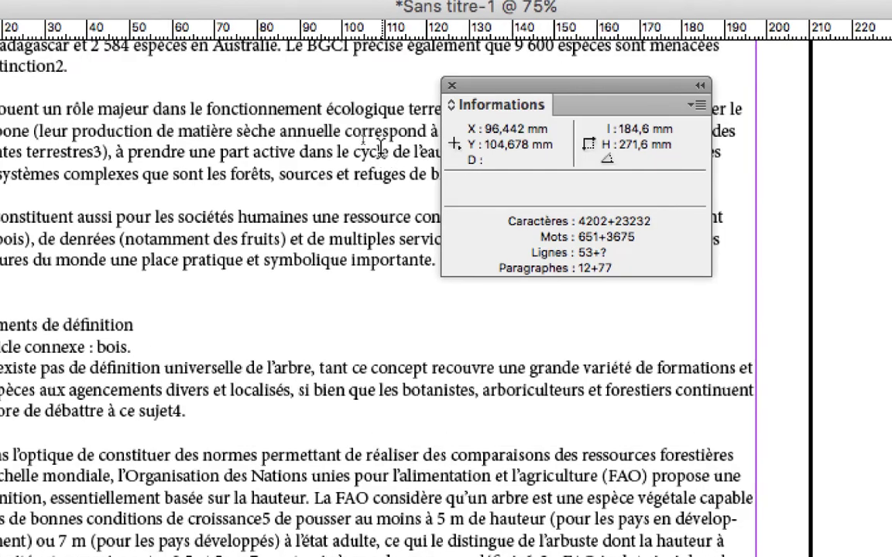
{"action": "left_click", "coordinate": [379, 152]}
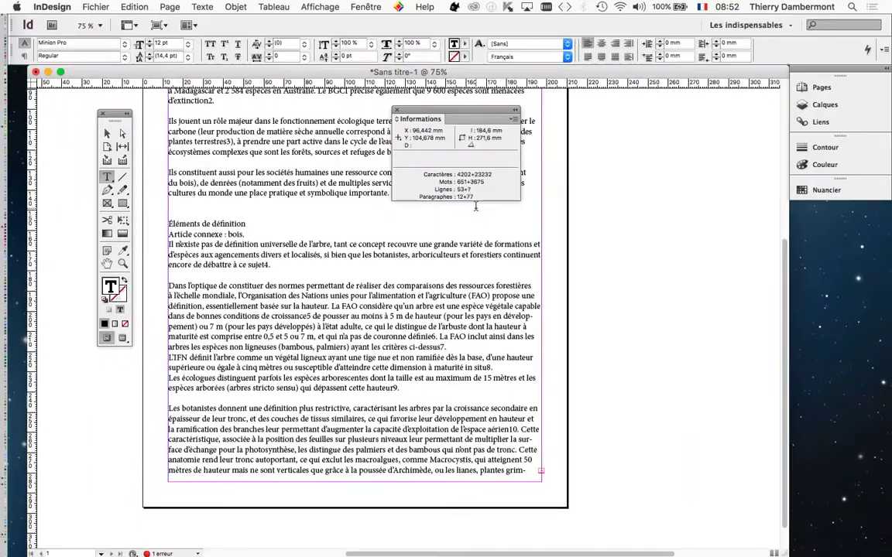
Move the Informations panel off the page and look through the article from the frame's end back to its first line
{"action": "left_click_drag", "start_coordinate": [448, 109], "coordinate": [647, 142]}
{"action": "scroll", "coordinate": [444, 225], "scroll_direction": "up", "scroll_amount": 2}
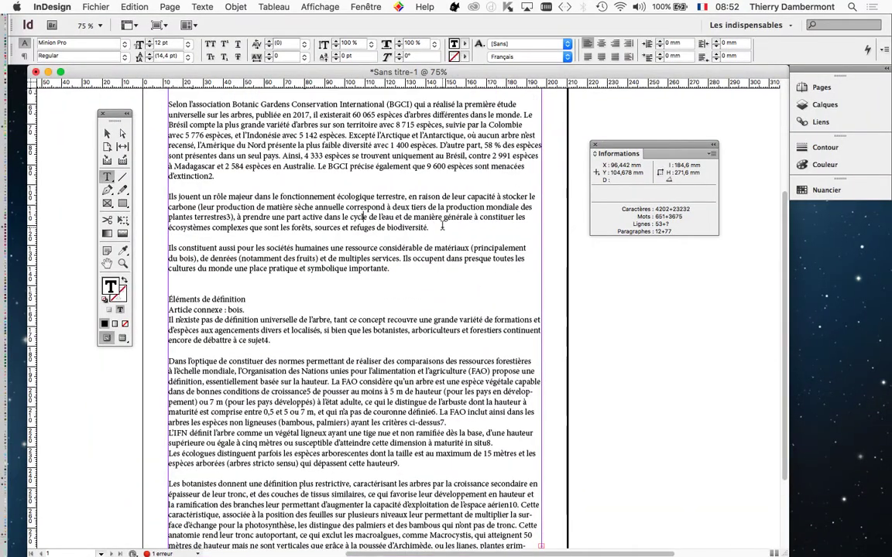
{"action": "scroll", "coordinate": [444, 225], "scroll_direction": "down", "scroll_amount": 2}
{"action": "scroll", "coordinate": [443, 224], "scroll_direction": "down", "scroll_amount": 2}
{"action": "scroll", "coordinate": [444, 224], "scroll_direction": "up", "scroll_amount": 2}
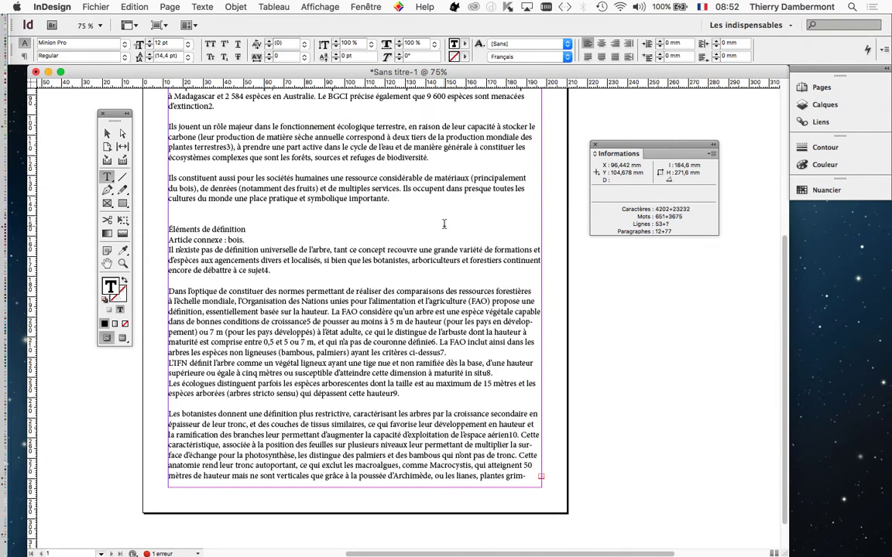
{"action": "scroll", "coordinate": [374, 186], "scroll_direction": "up", "scroll_amount": 8}
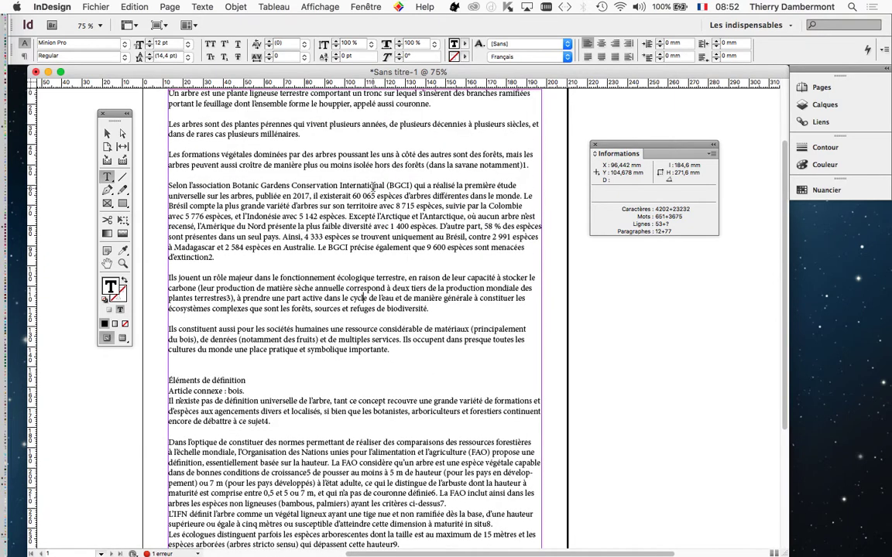
{"action": "scroll", "coordinate": [374, 187], "scroll_direction": "up", "scroll_amount": 4}
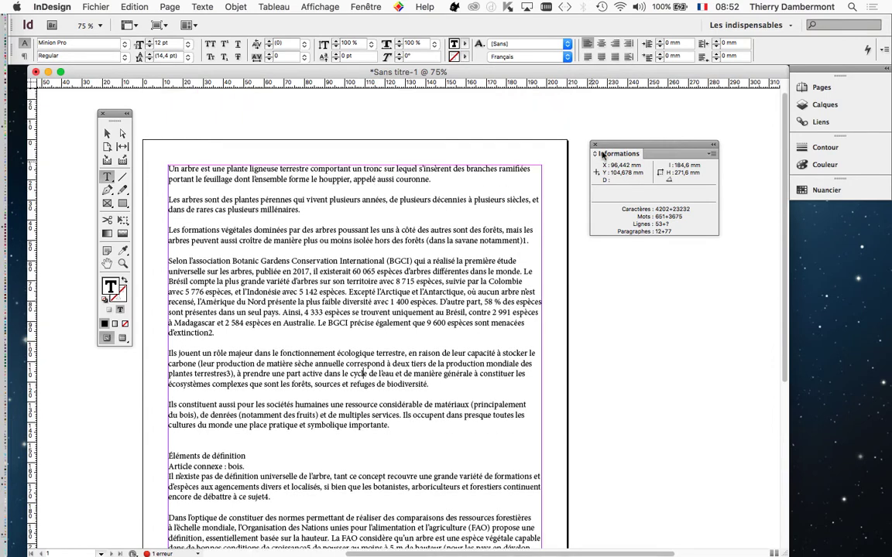
{"action": "left_click_drag", "start_coordinate": [603, 155], "coordinate": [674, 150]}
Save the document as premier-doc-la-typo 01.indd in the doc InDesign SESSION 1 folder, in Document InDesign CS6 format
{"action": "left_click", "coordinate": [96, 7]}
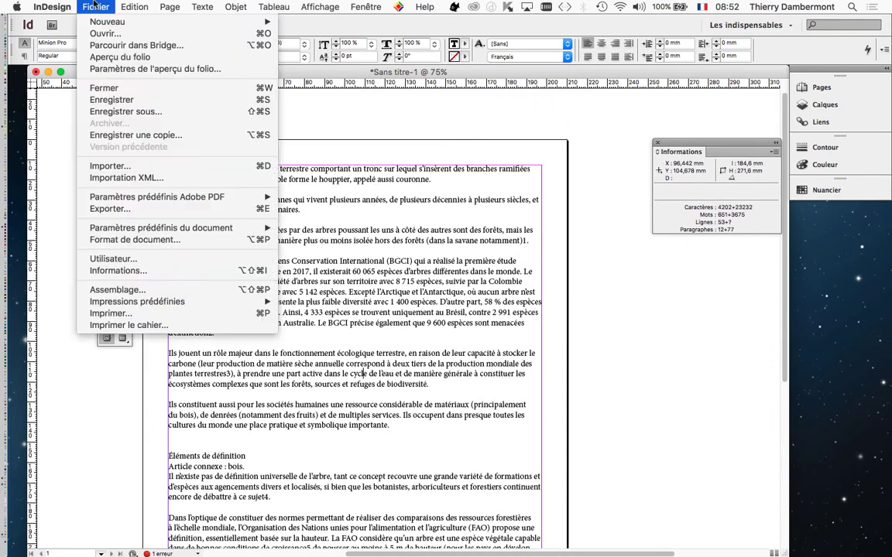
{"action": "left_click", "coordinate": [124, 103]}
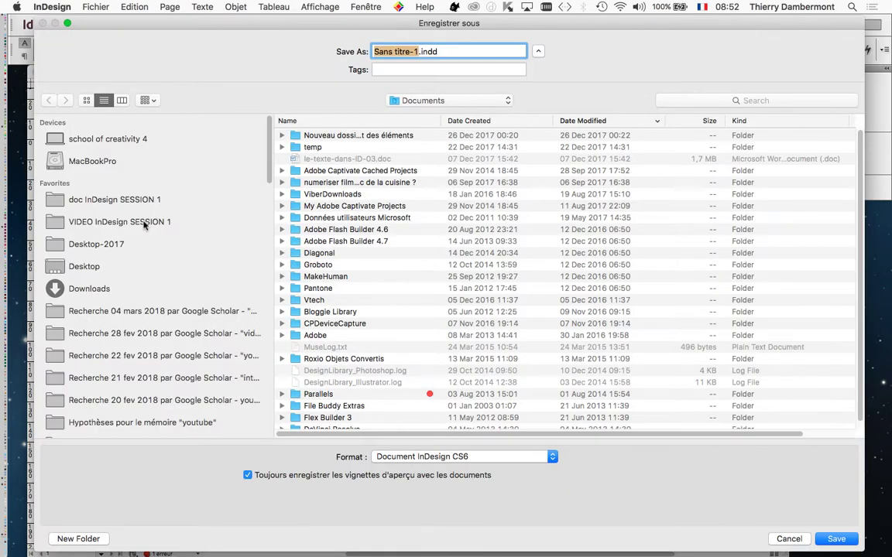
{"action": "left_click", "coordinate": [135, 199]}
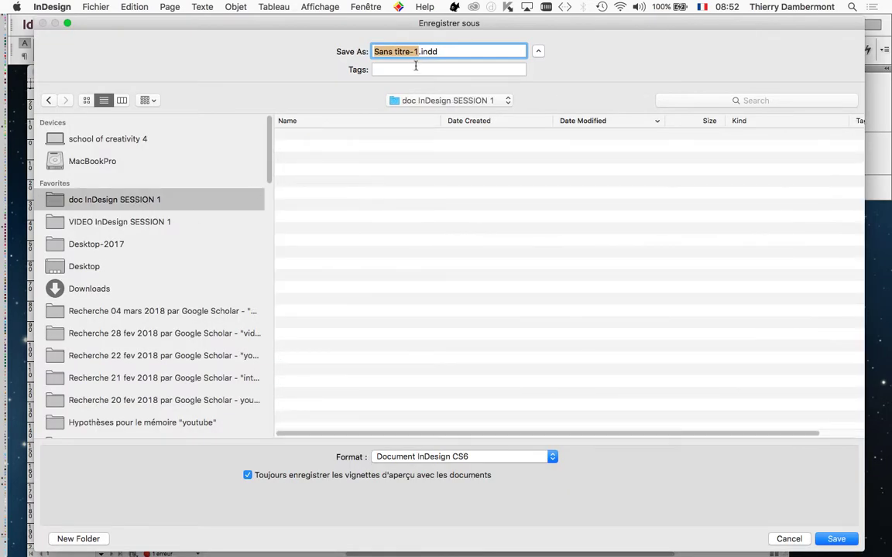
{"action": "type", "text": "premier"}
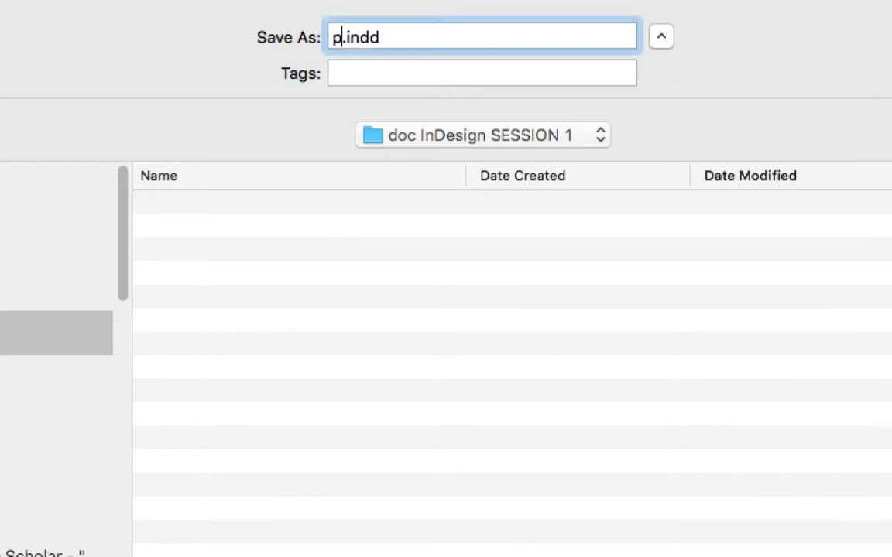
{"action": "key", "text": "BackSpace"}
{"action": "key", "text": "BackSpace"}
{"action": "key", "text": "BackSpace"}
{"action": "key", "text": "BackSpace"}
{"action": "key", "text": "BackSpace"}
{"action": "key", "text": "BackSpace"}
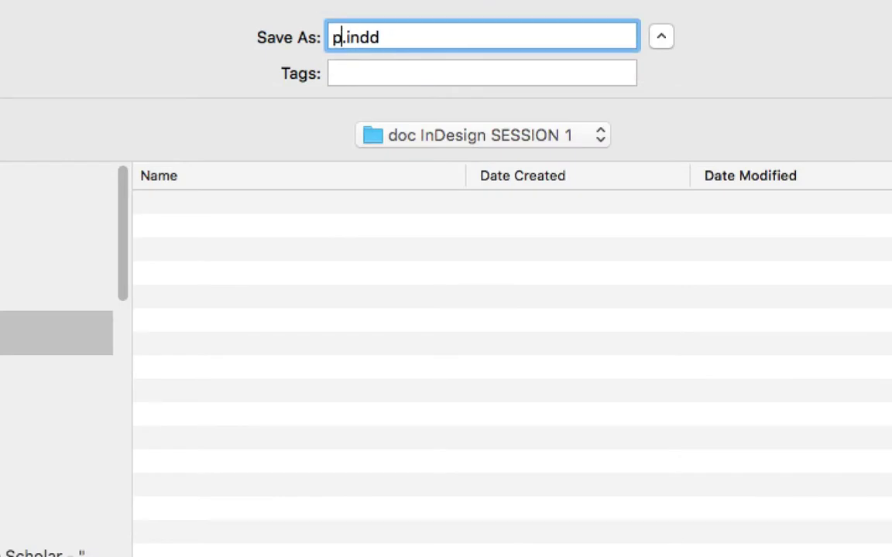
{"action": "type", "text": "remier-do"}
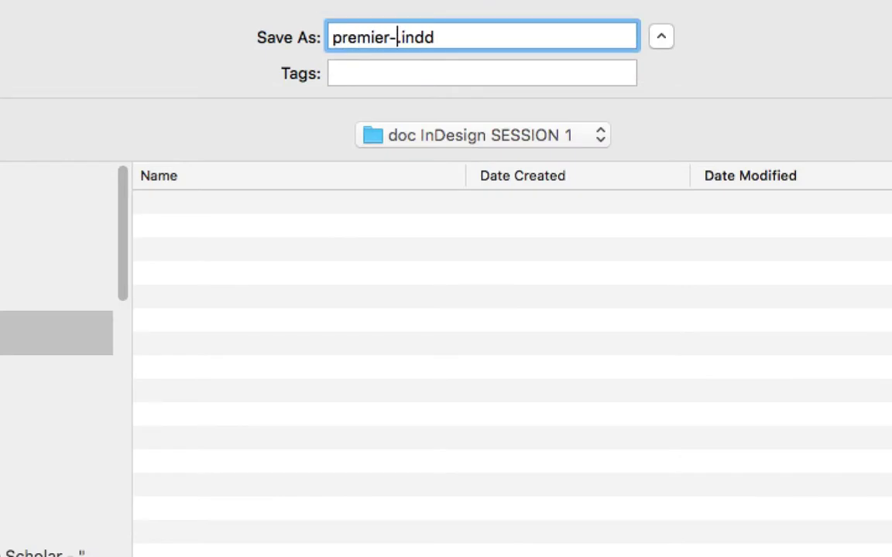
{"action": "type", "text": "c"}
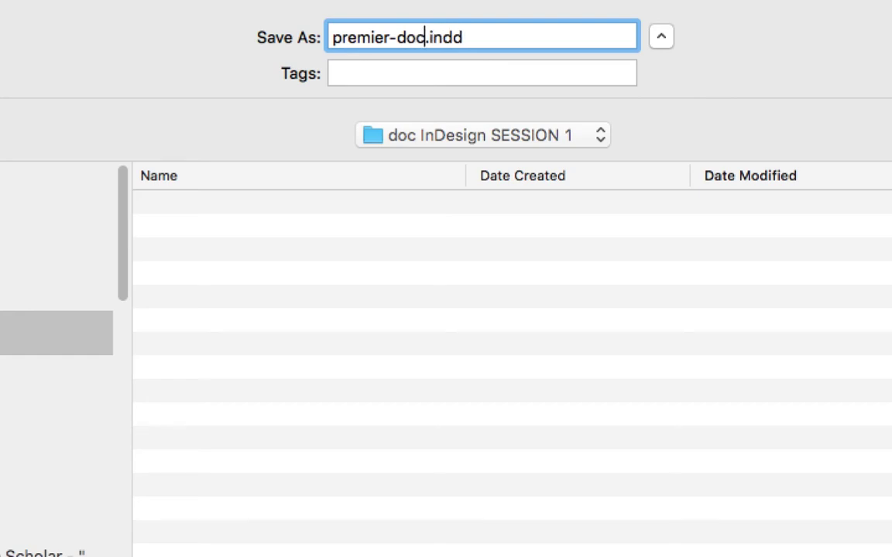
{"action": "type", "text": "-la-typo "}
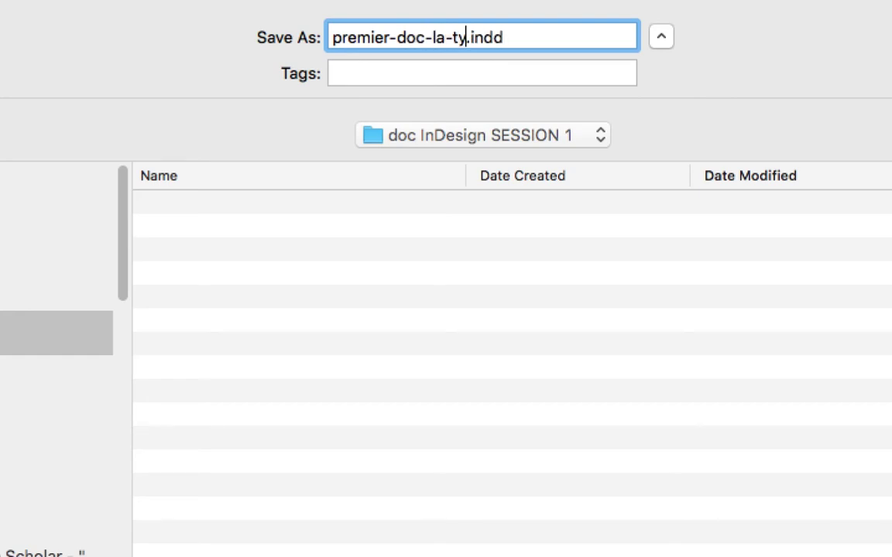
{"action": "type", "text": "01"}
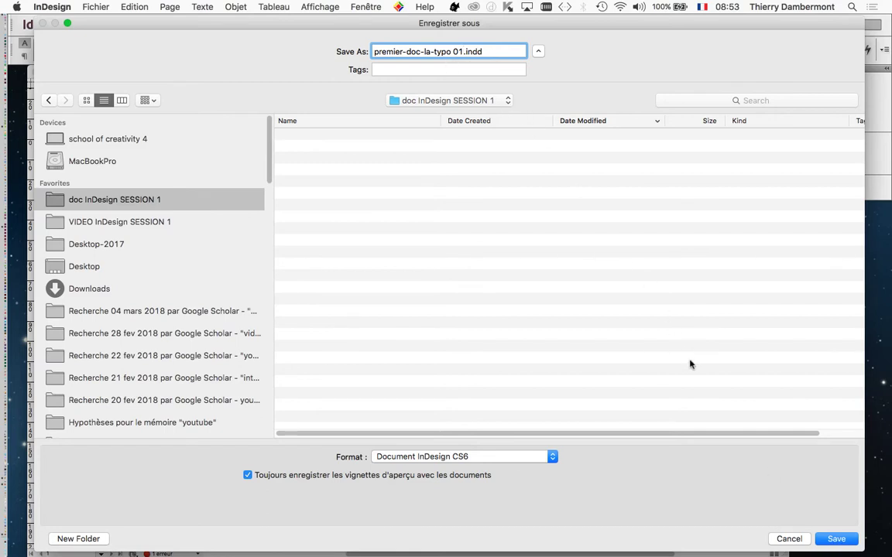
{"action": "left_click", "coordinate": [834, 537]}
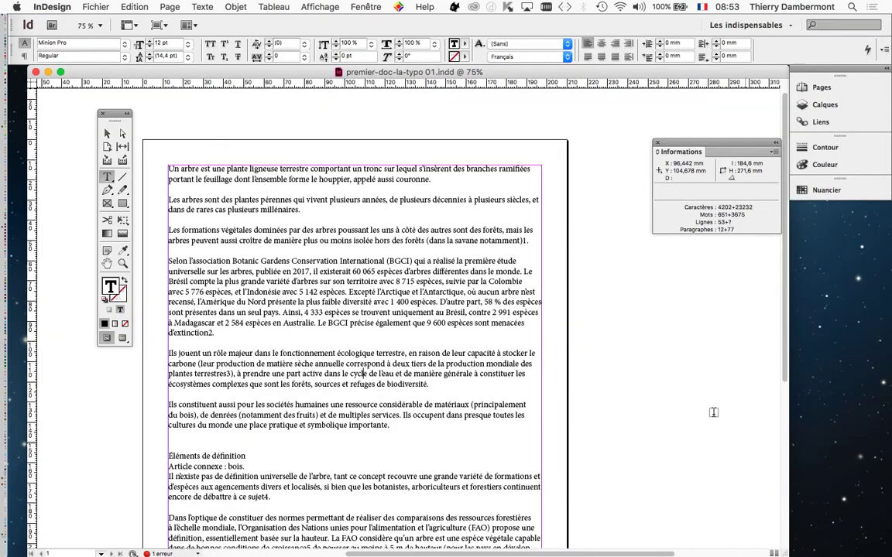
Examine the available save commands and the list of recently opened documents
{"action": "left_click", "coordinate": [96, 6]}
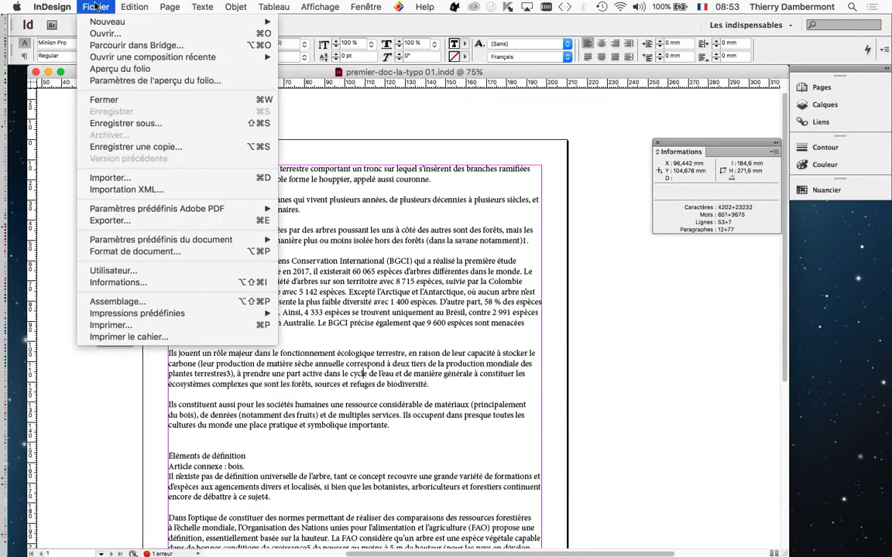
{"action": "mouse_move", "coordinate": [102, 59]}
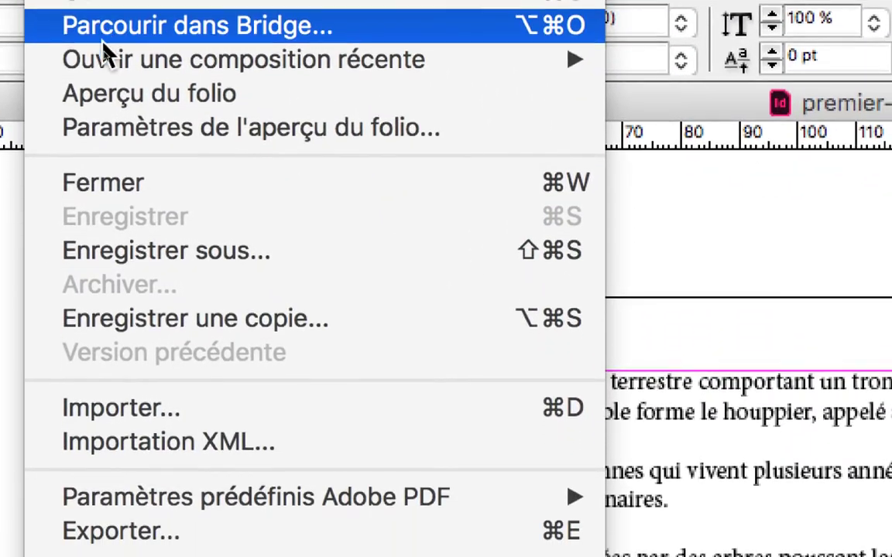
{"action": "mouse_move", "coordinate": [112, 118]}
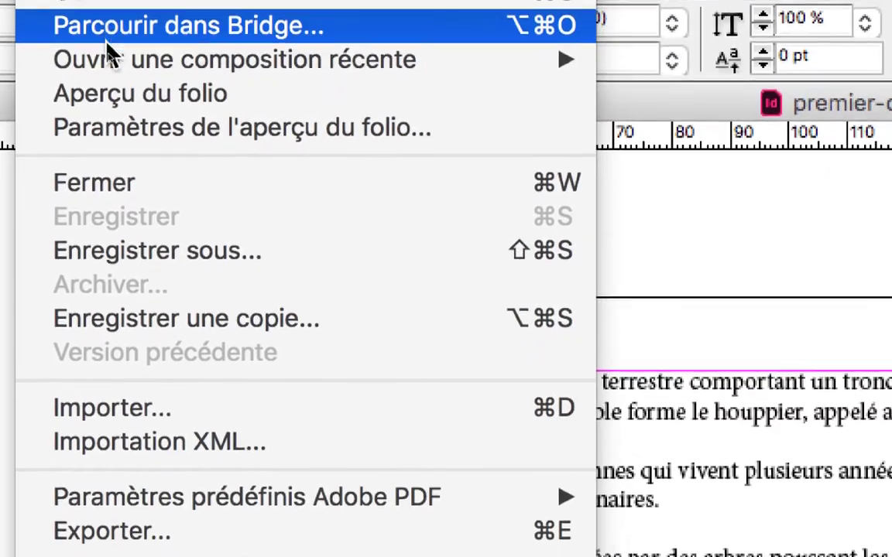
{"action": "mouse_move", "coordinate": [188, 168]}
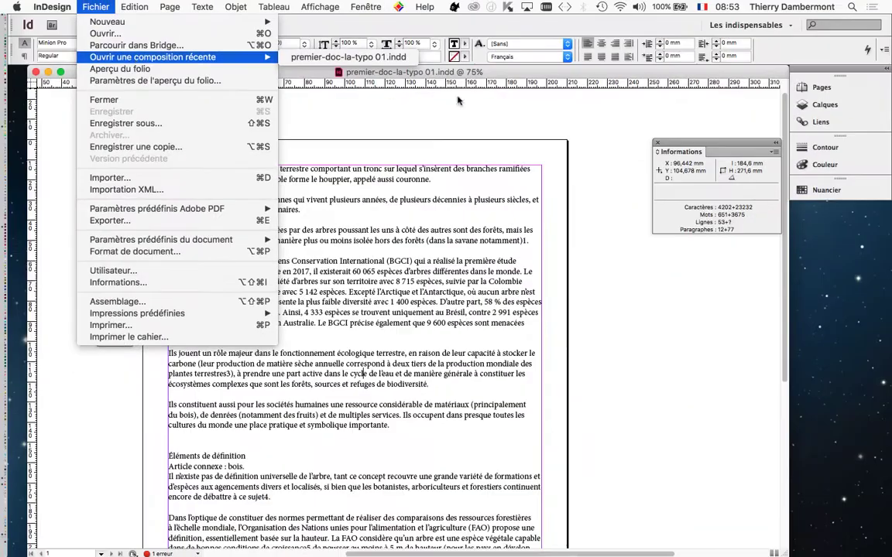
{"action": "left_click", "coordinate": [499, 73]}
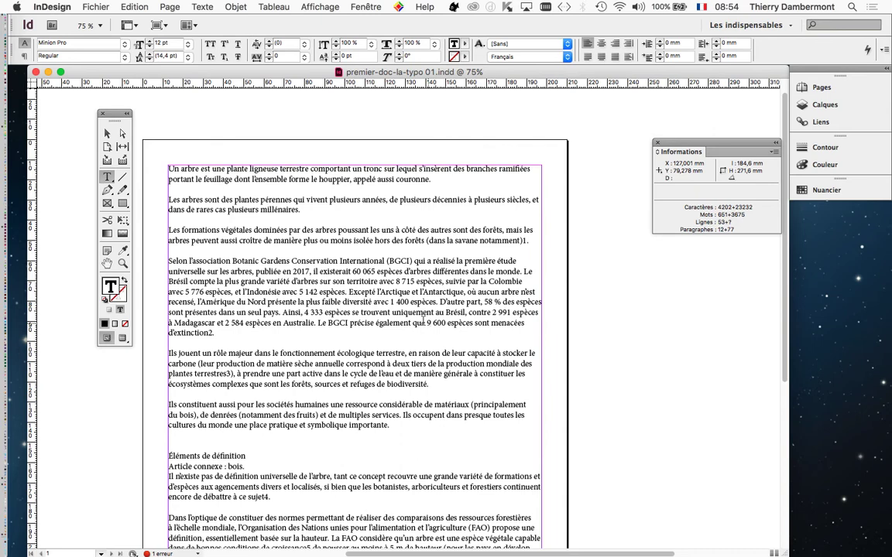
Show the hidden characters in the article and move the Tools panel farther away from the page
{"action": "left_click", "coordinate": [207, 7]}
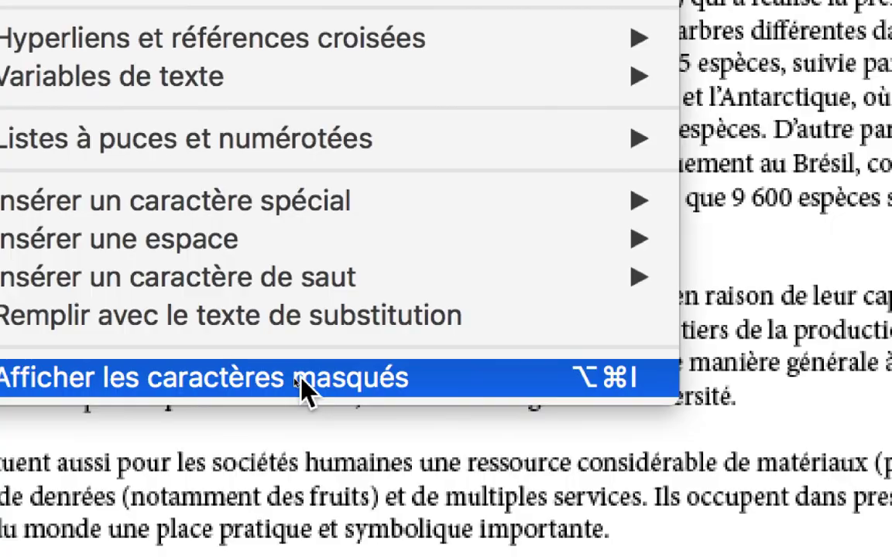
{"action": "left_click", "coordinate": [345, 390]}
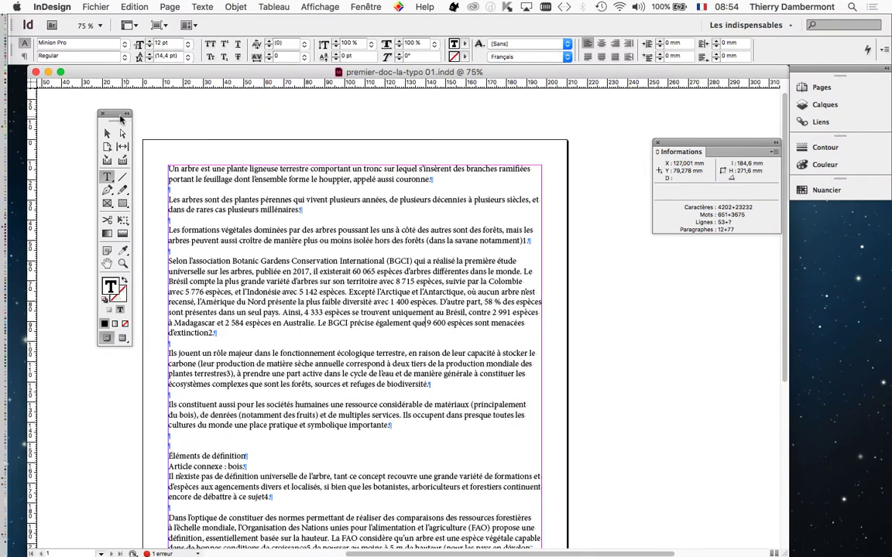
{"action": "left_click_drag", "start_coordinate": [109, 118], "coordinate": [76, 116]}
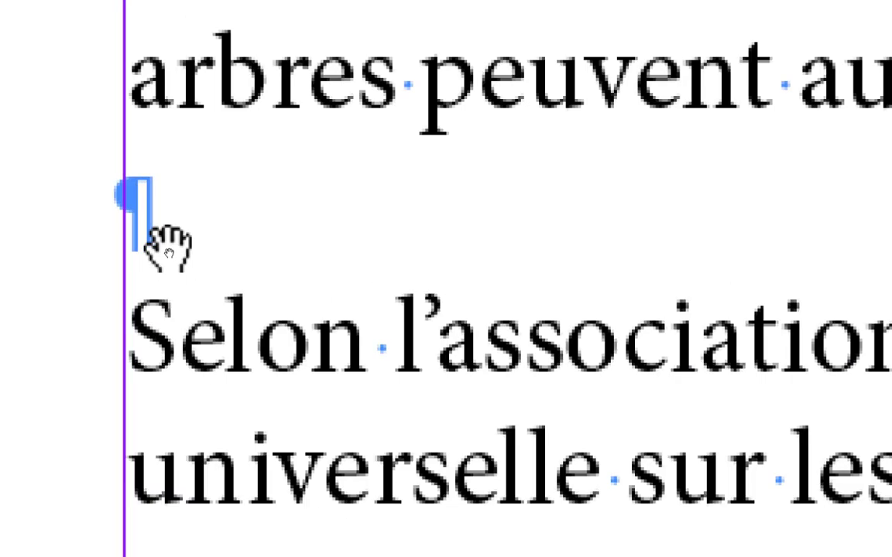
Select the paragraph mark of the empty line above the paragraph beginning "Selon l'association"
{"action": "double_click", "coordinate": [155, 232]}
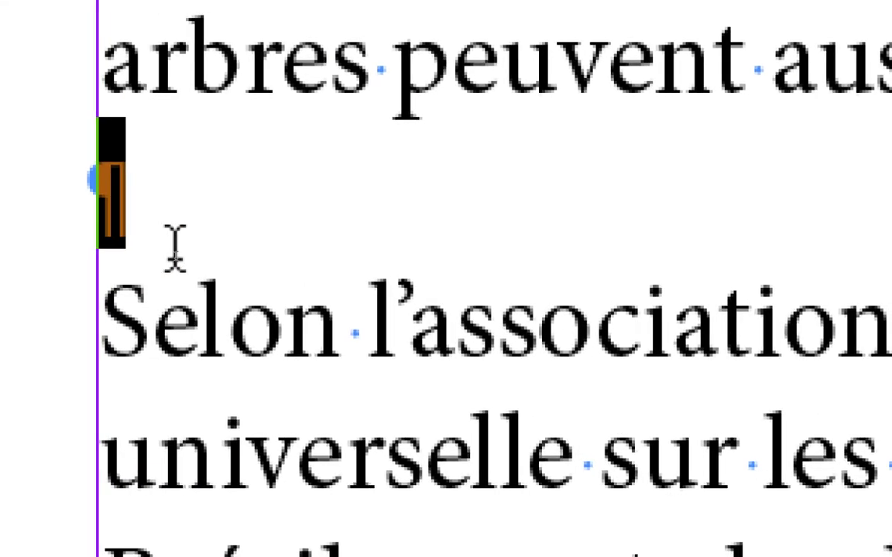